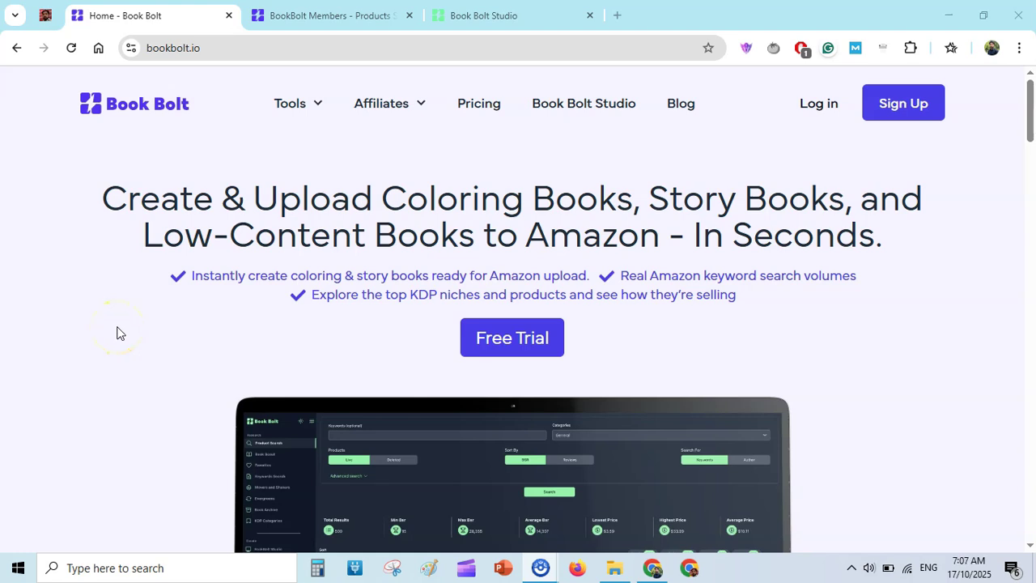
# Step: Open the BookBolt Members product search and set its category filter to Log Book
pyautogui.click(1031, 120)
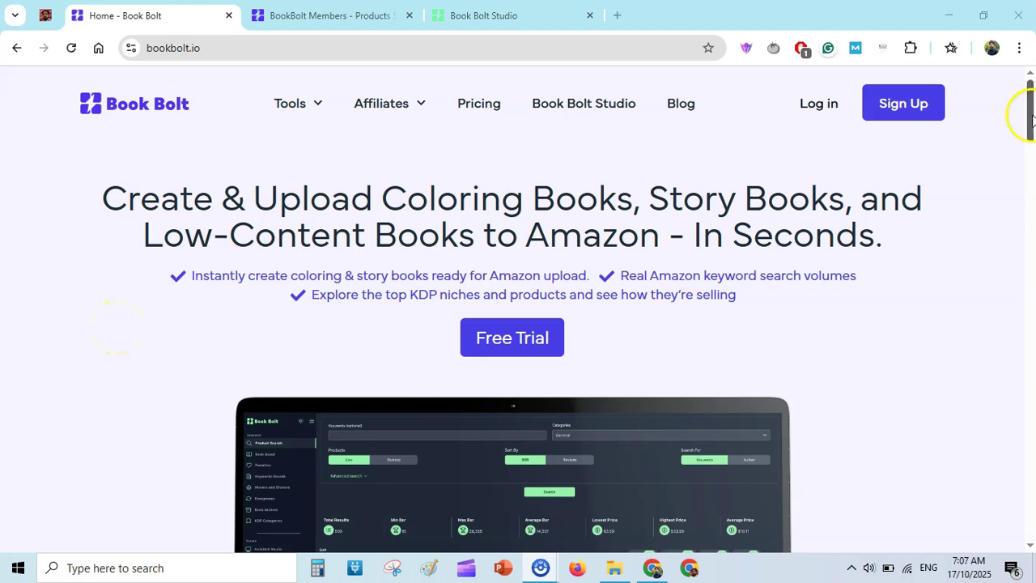
pyautogui.moveTo(1031, 120)
pyautogui.mouseDown()
pyautogui.moveTo(1033, 129)
pyautogui.moveTo(1033, 110)
pyautogui.mouseUp()
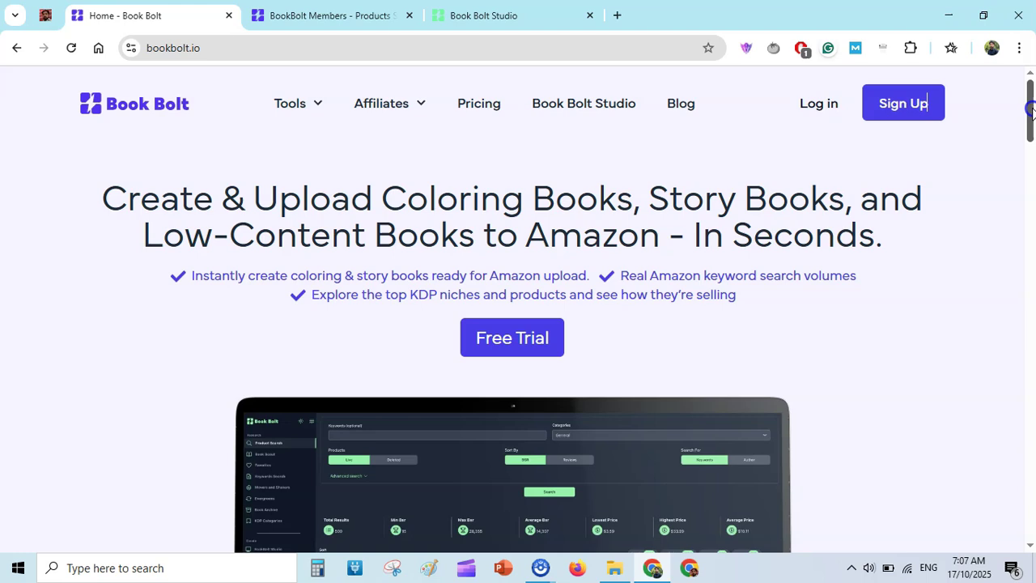
pyautogui.moveTo(1031, 110); pyautogui.dragTo(1032, 205)
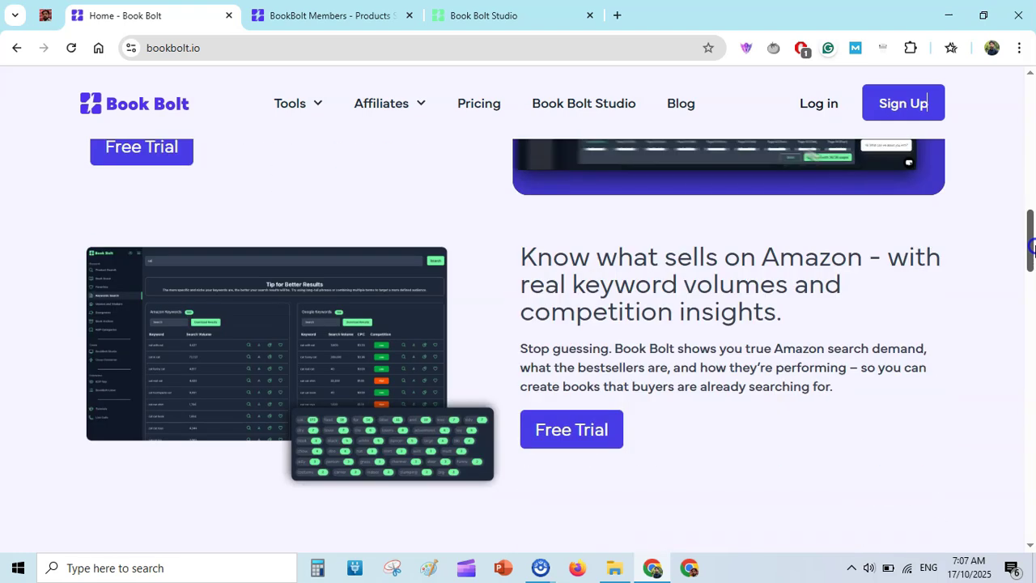
pyautogui.moveTo(1032, 205)
pyautogui.mouseDown()
pyautogui.moveTo(1032, 328)
pyautogui.moveTo(1031, 97)
pyautogui.mouseUp()
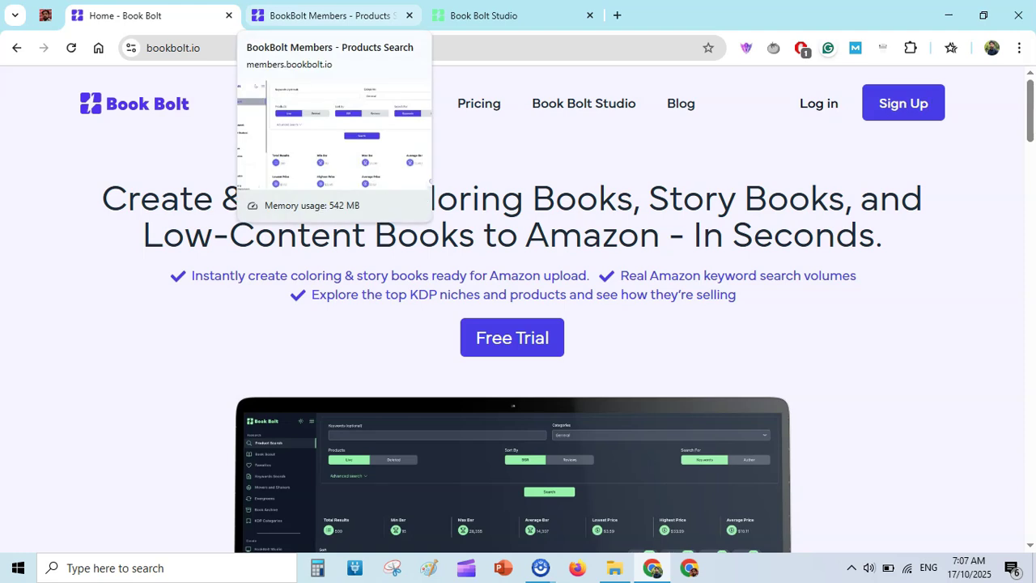
pyautogui.click(332, 15)
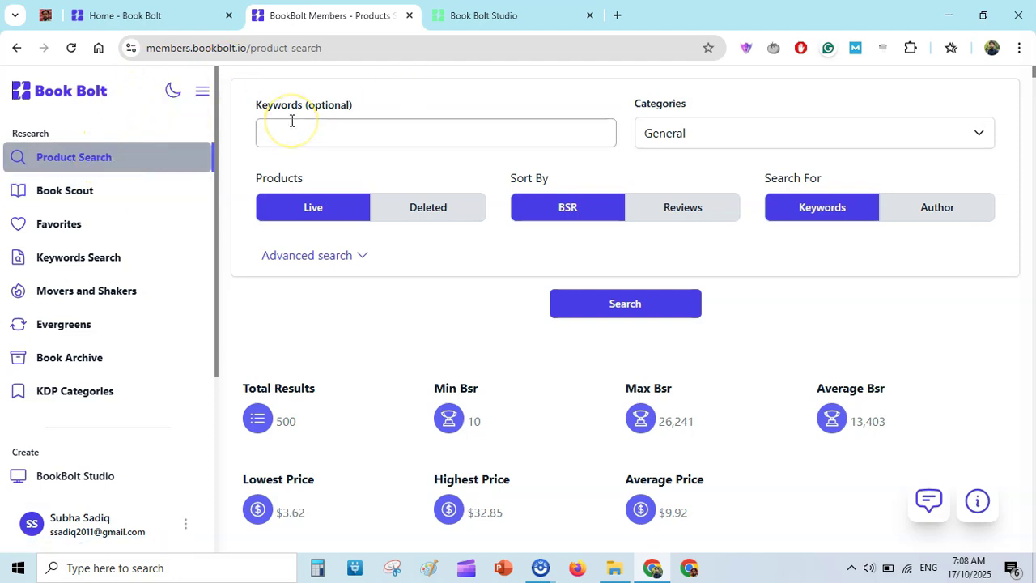
pyautogui.click(672, 142)
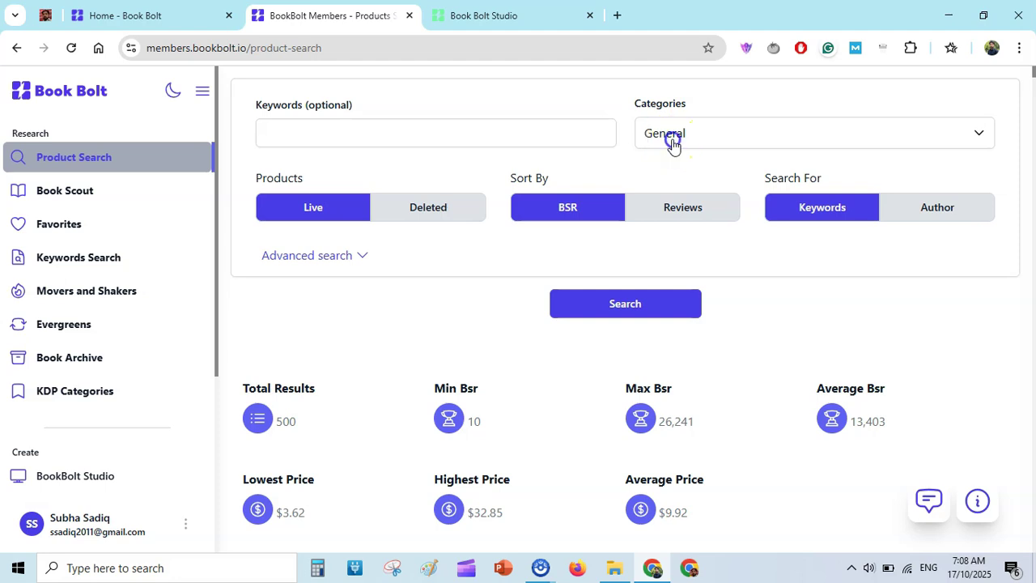
pyautogui.scroll(1, 817, 267)
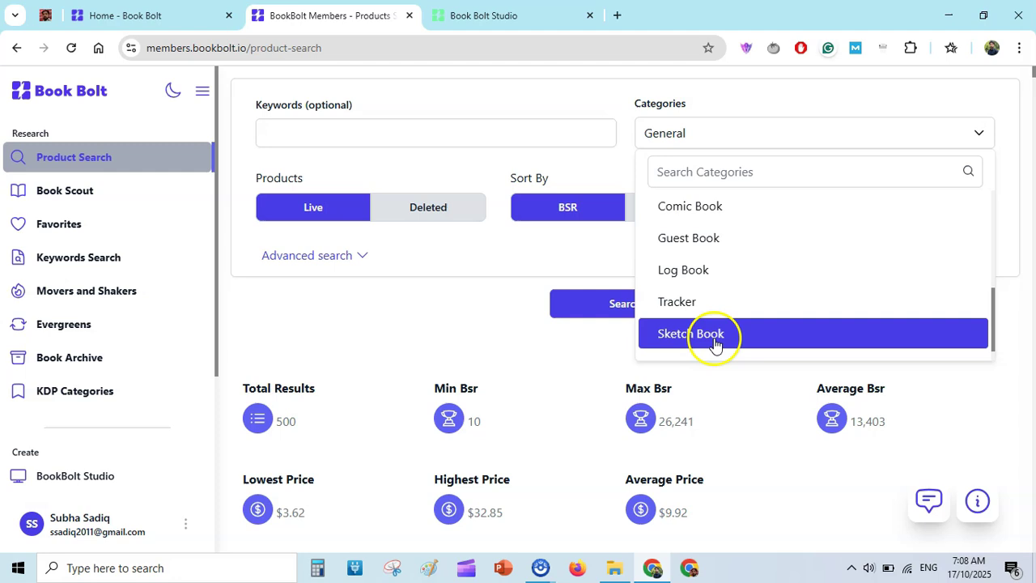
pyautogui.click(724, 270)
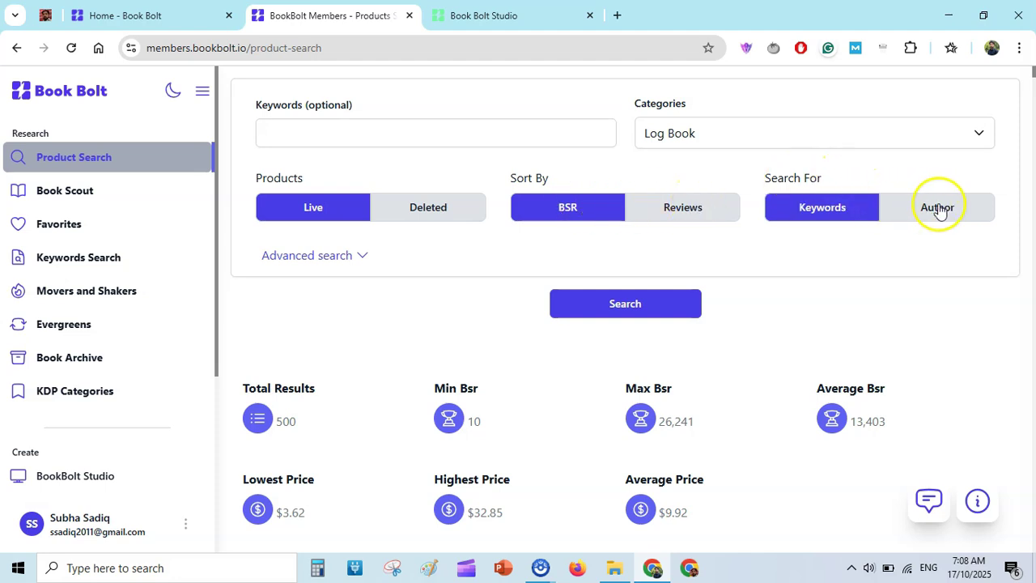
# Step: Expand the advanced range filters and edit the minimum BSR and average BSR values
pyautogui.click(362, 257)
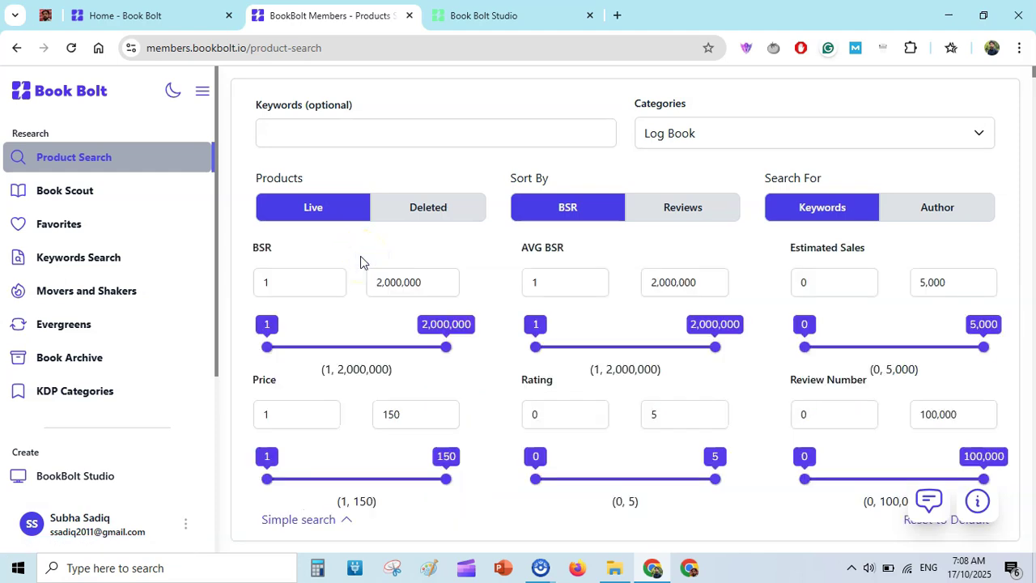
pyautogui.click(295, 289)
pyautogui.click(293, 284)
pyautogui.click(561, 284)
pyautogui.click(560, 284)
pyautogui.write('50,000')
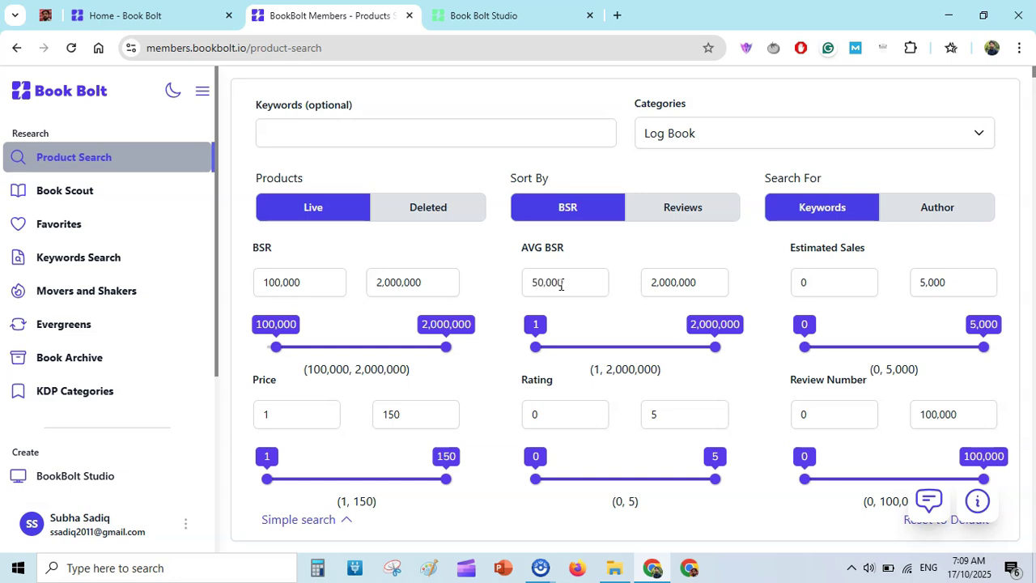
pyautogui.click(394, 282)
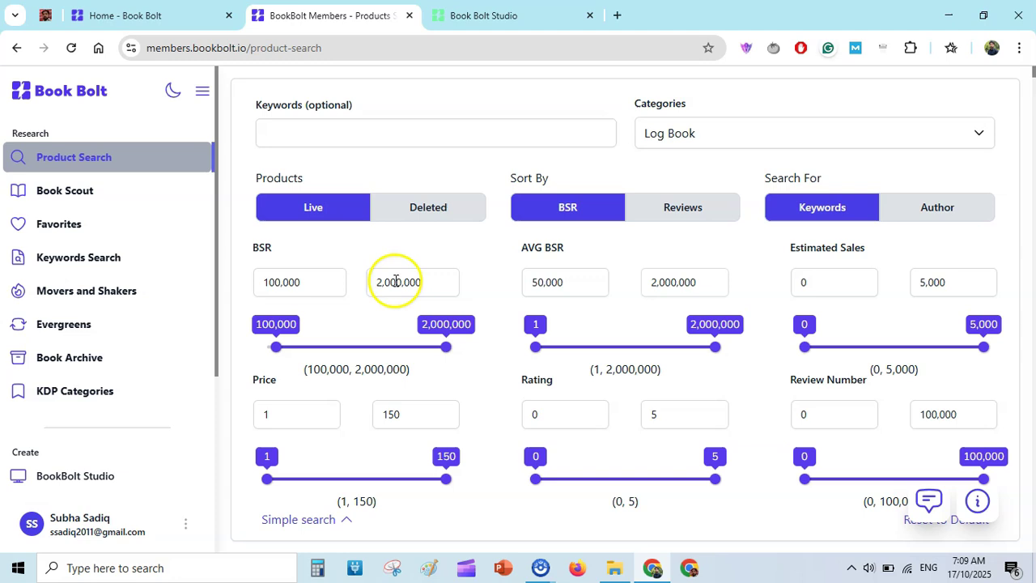
pyautogui.click(449, 283)
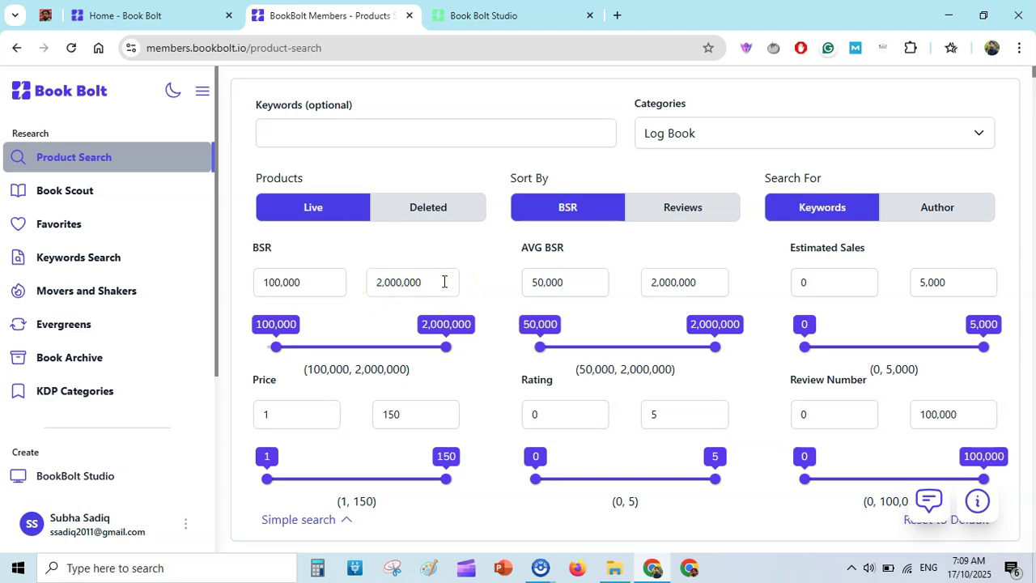
# Step: Reset the minimum BSR to 1 and set the maximum BSR to 100,000
pyautogui.doubleClick(330, 283)
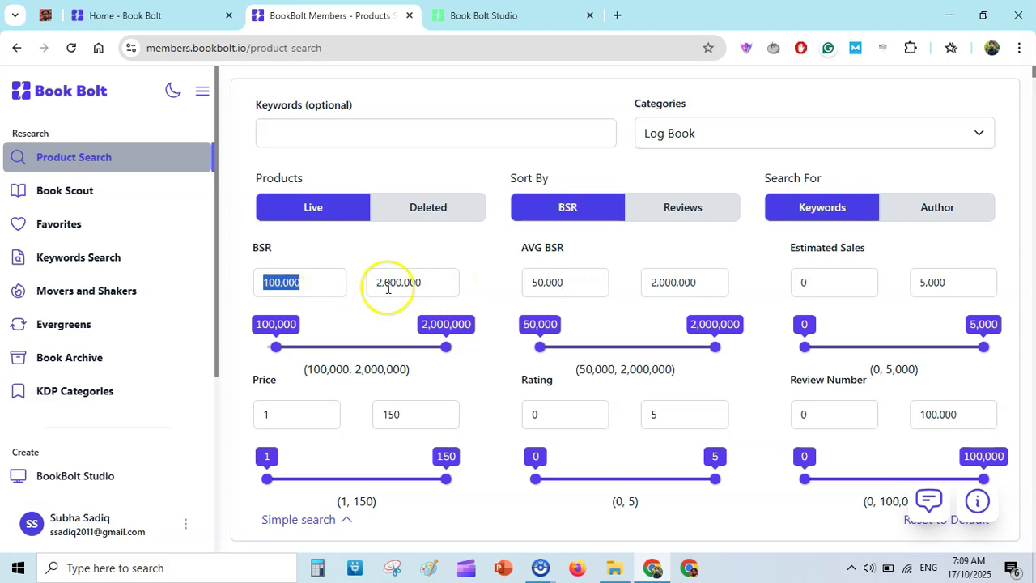
pyautogui.click(442, 283)
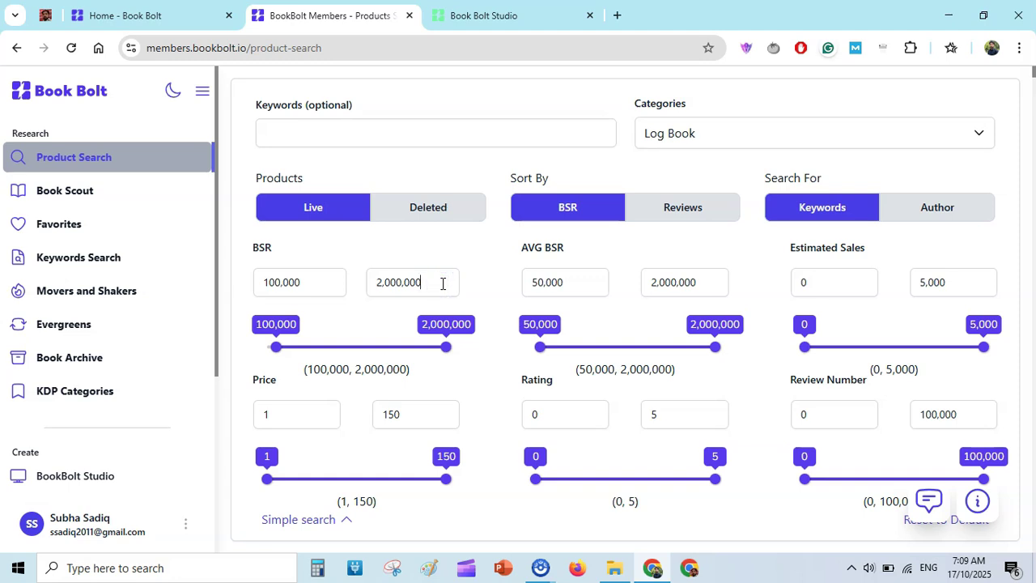
pyautogui.doubleClick(326, 273)
pyautogui.click(277, 346)
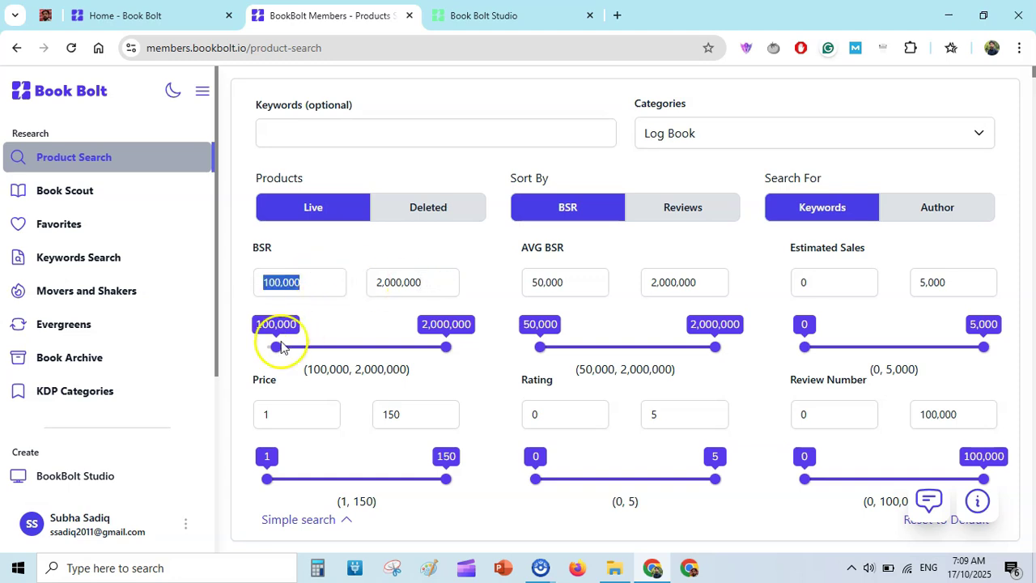
pyautogui.moveTo(277, 347); pyautogui.dragTo(266, 346)
pyautogui.doubleClick(445, 286)
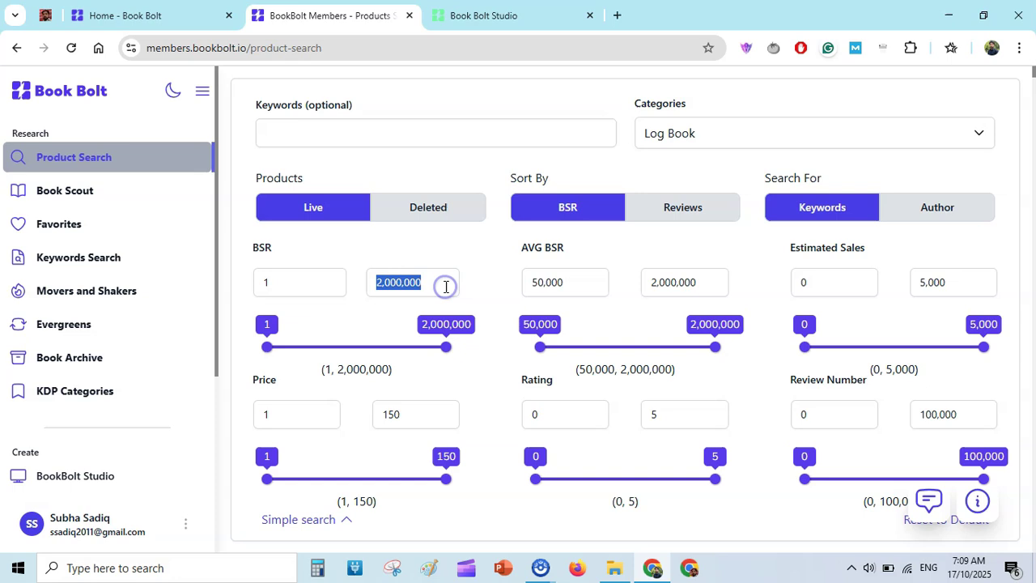
pyautogui.write('10')
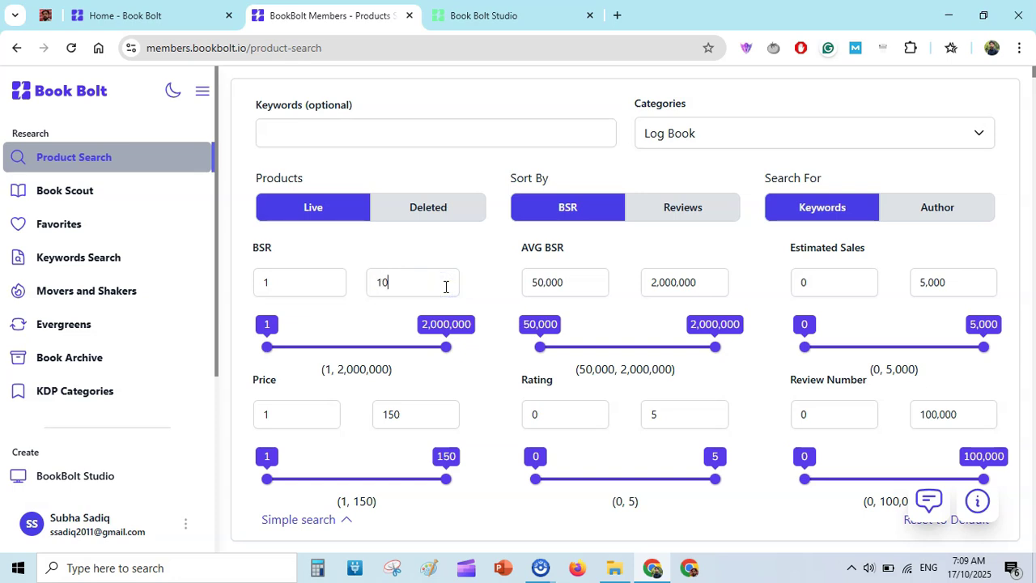
pyautogui.write('0,00')
pyautogui.click(458, 275)
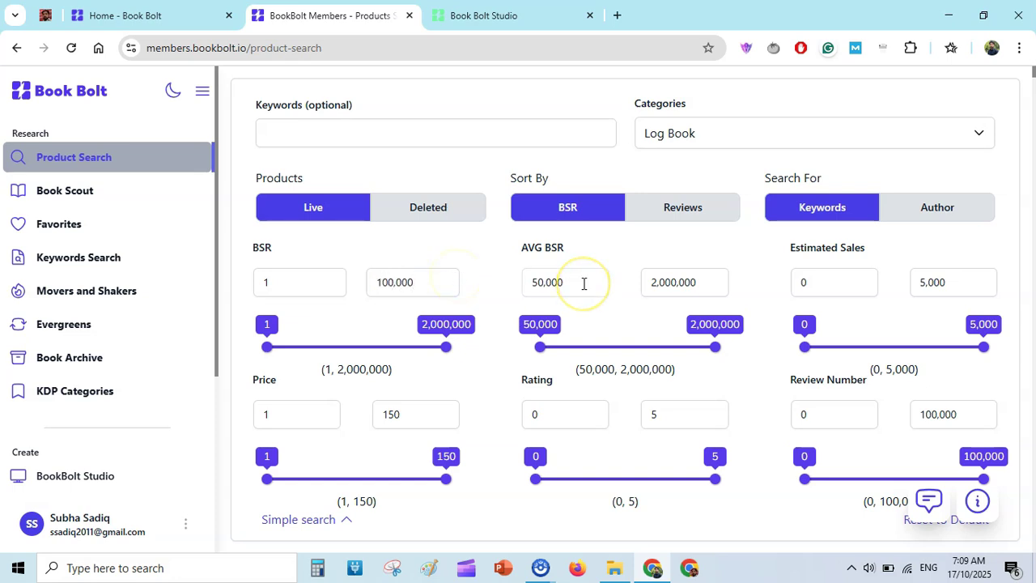
# Step: Set the average BSR range to 10,000–150,000 and adjust the minimum estimated sales
pyautogui.doubleClick(583, 283)
pyautogui.write('1')
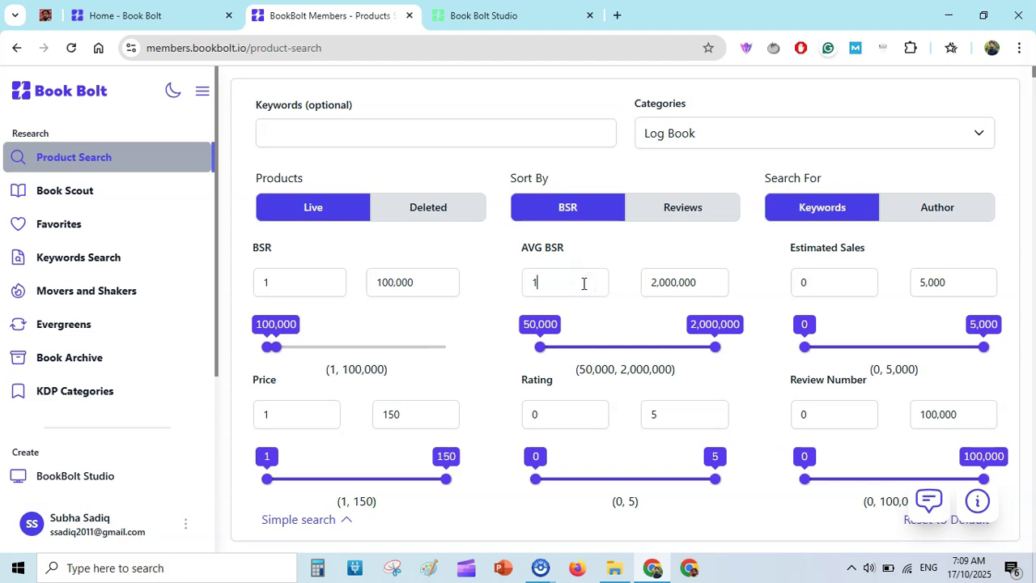
pyautogui.write('0,00')
pyautogui.doubleClick(701, 279)
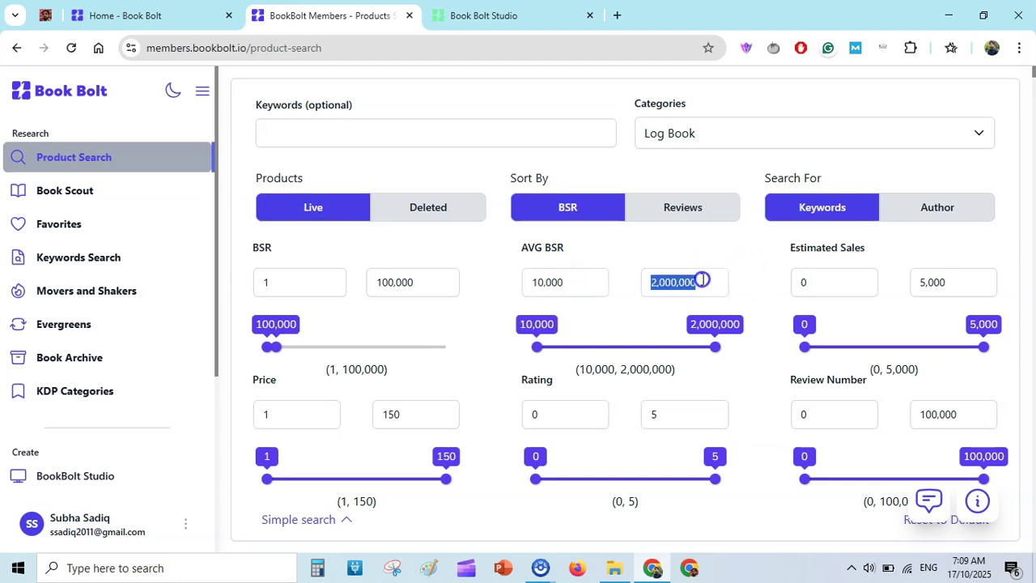
pyautogui.write('15')
pyautogui.write('0,0')
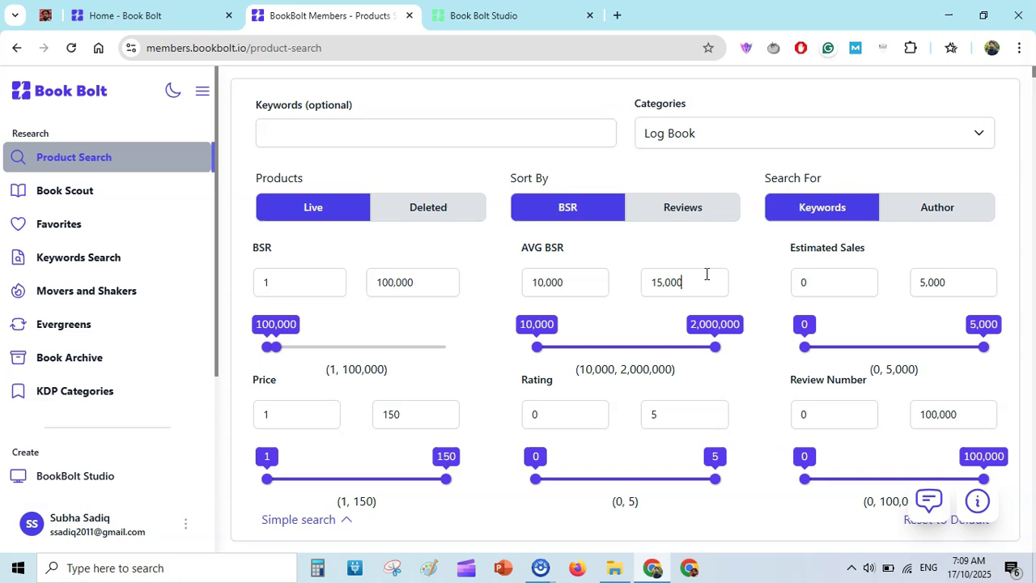
pyautogui.write('0')
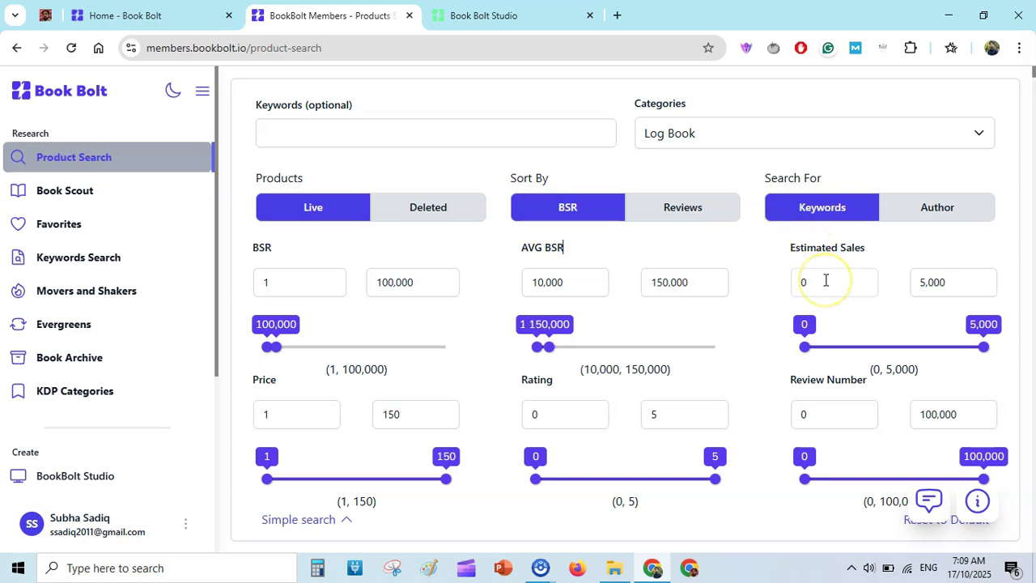
pyautogui.doubleClick(827, 280)
pyautogui.write('1')
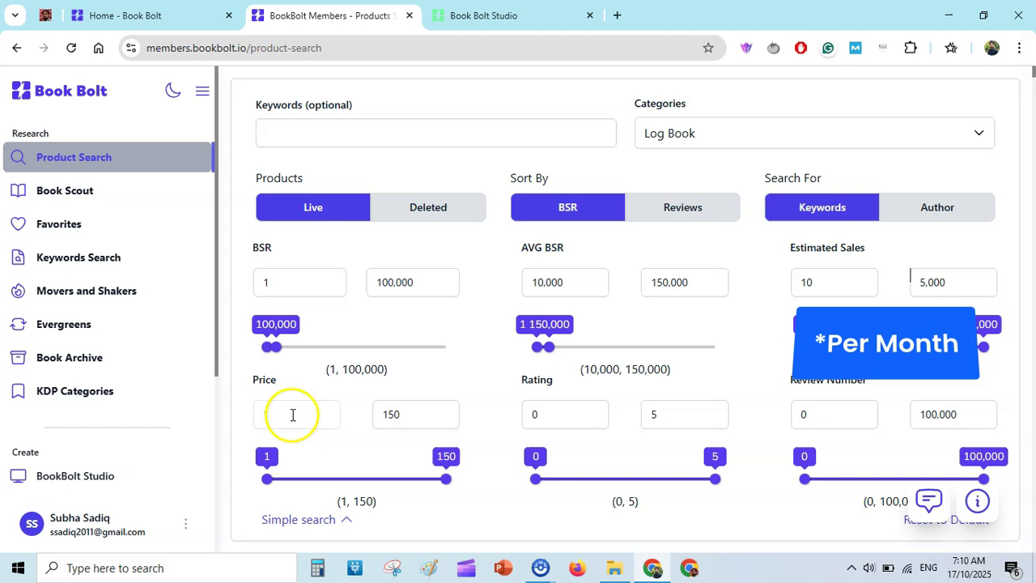
# Step: Set the minimum price to 8 and the maximum rating to 50, then edit the review limits
pyautogui.doubleClick(290, 416)
pyautogui.write('8')
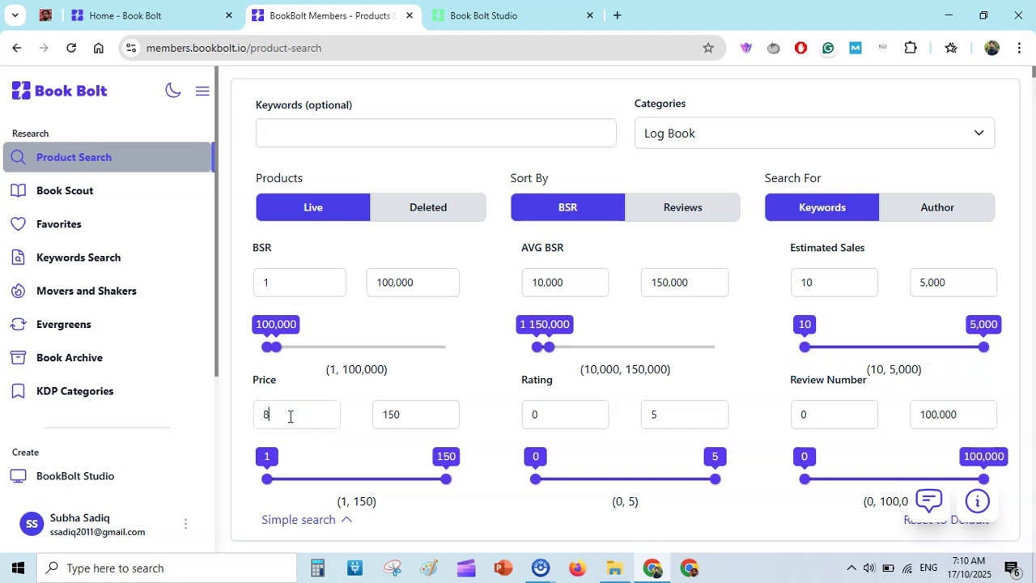
pyautogui.click(657, 412)
pyautogui.click(677, 411)
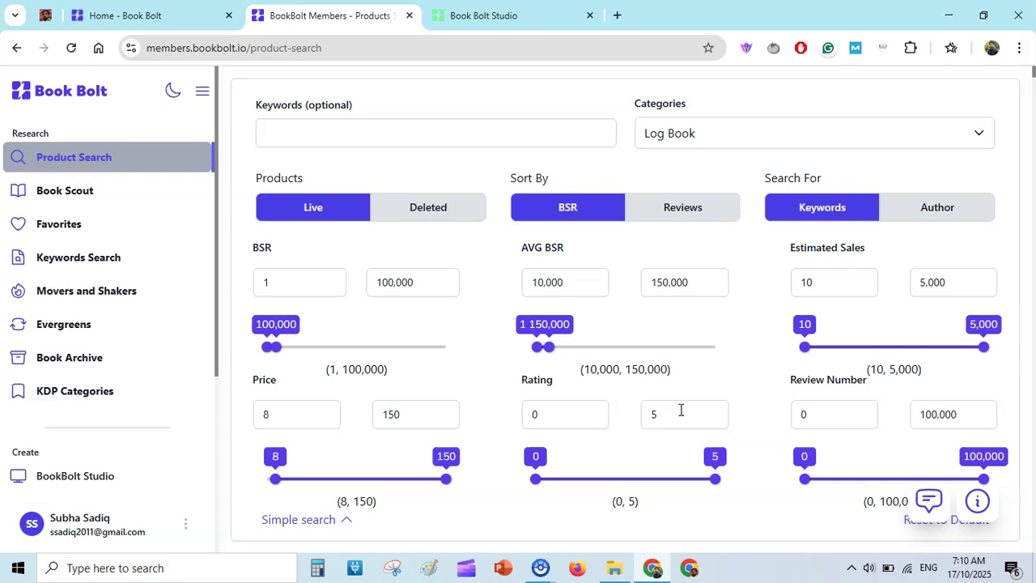
pyautogui.write('50')
pyautogui.click(814, 415)
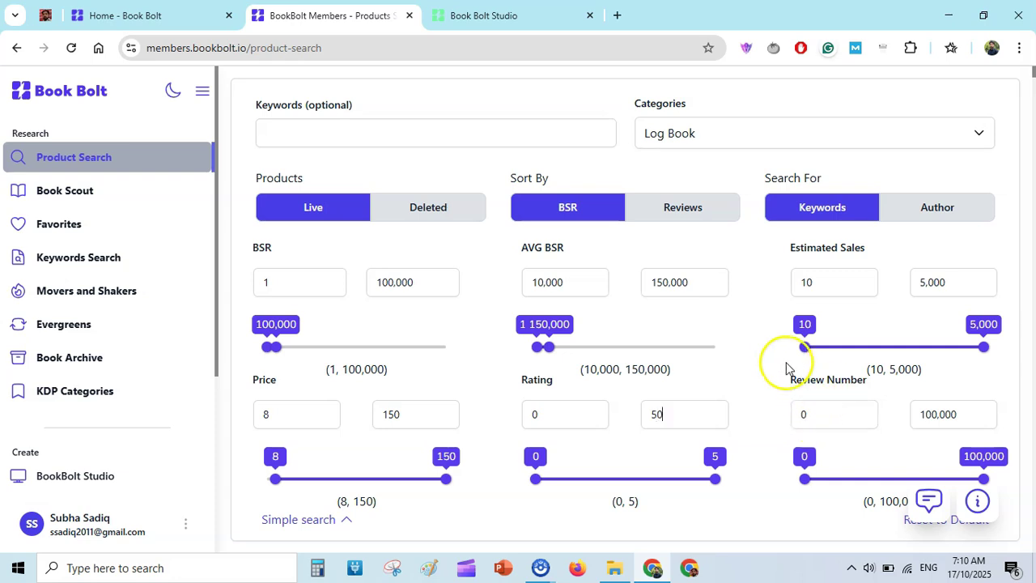
pyautogui.click(892, 412)
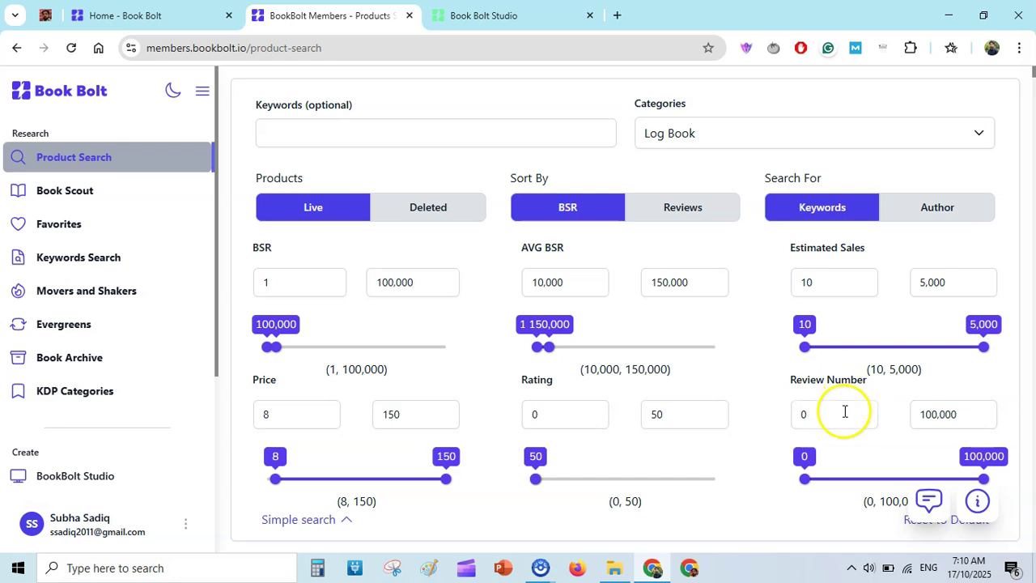
# Step: Scroll down to the results summary: 500 Log Book products averaging $9.92
pyautogui.scroll(-4, 1030, 72)
pyautogui.scroll(-15, 1031, 74)
pyautogui.moveTo(1032, 75); pyautogui.dragTo(1031, 65)
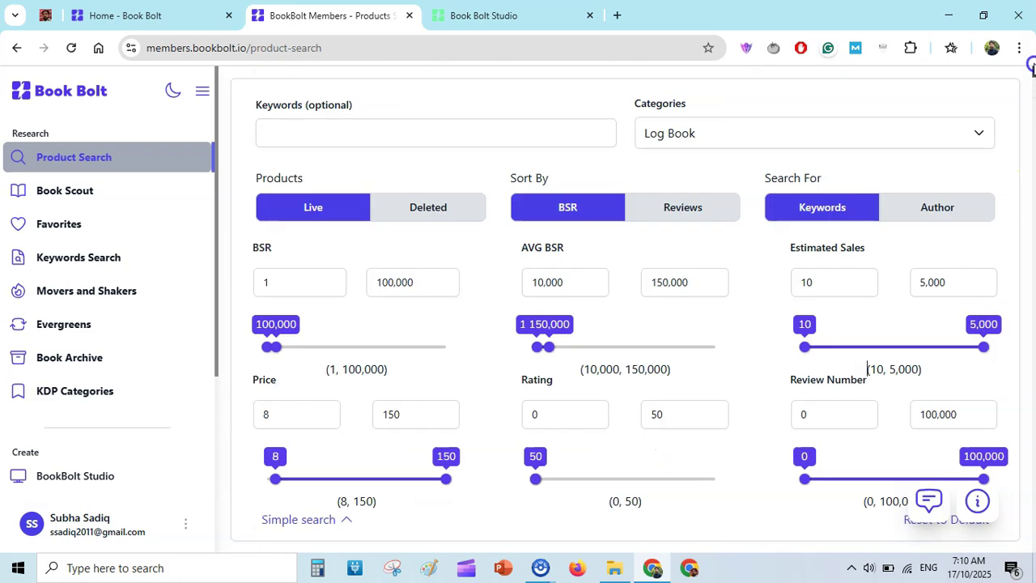
pyautogui.scroll(-4, 1032, 71)
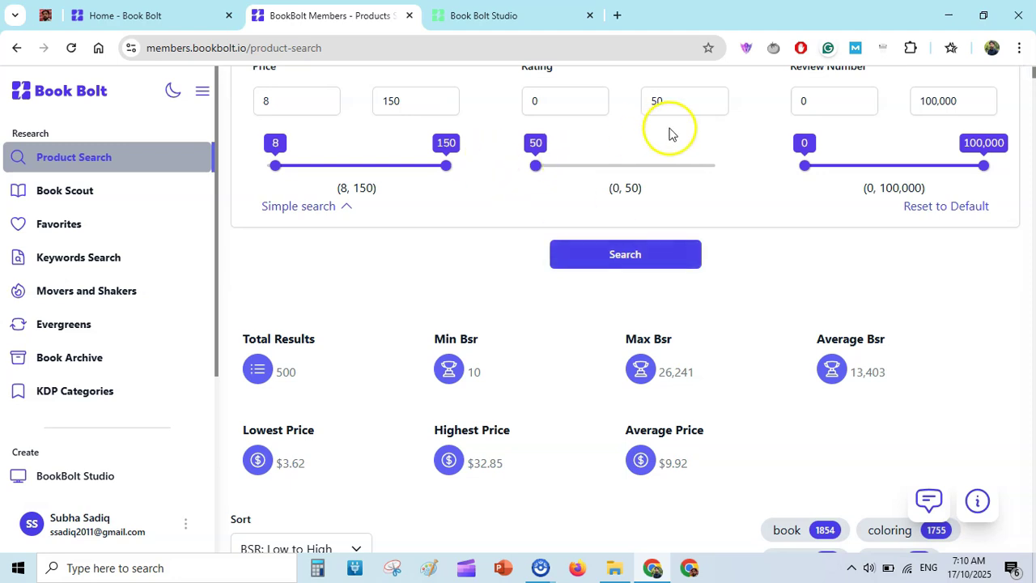
# Step: Run the filtered Log Book search, browse the 34 results, and return to the filters
pyautogui.click(624, 255)
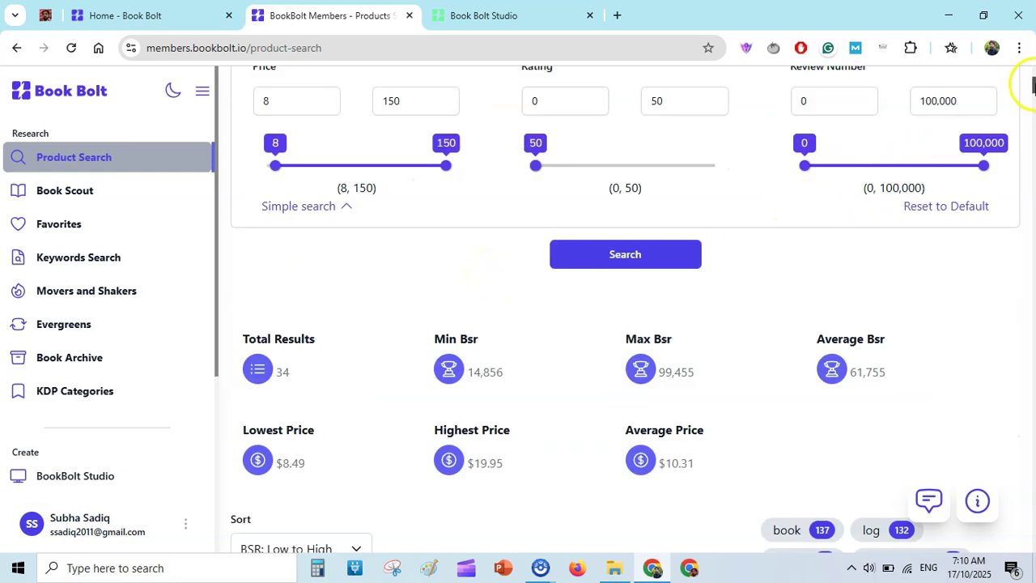
pyautogui.moveTo(1032, 85); pyautogui.dragTo(1032, 100)
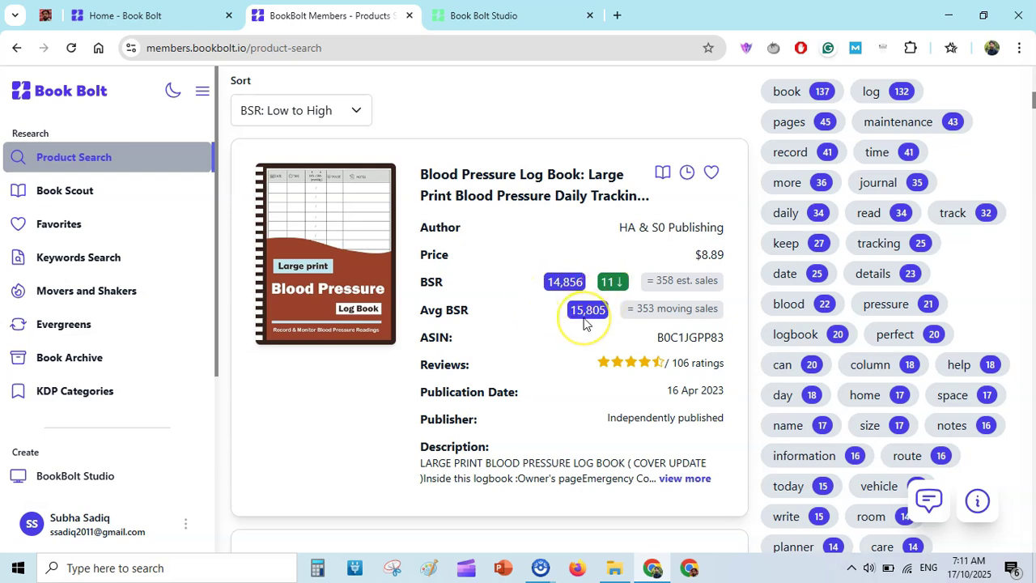
pyautogui.scroll(-4, 1027, 118)
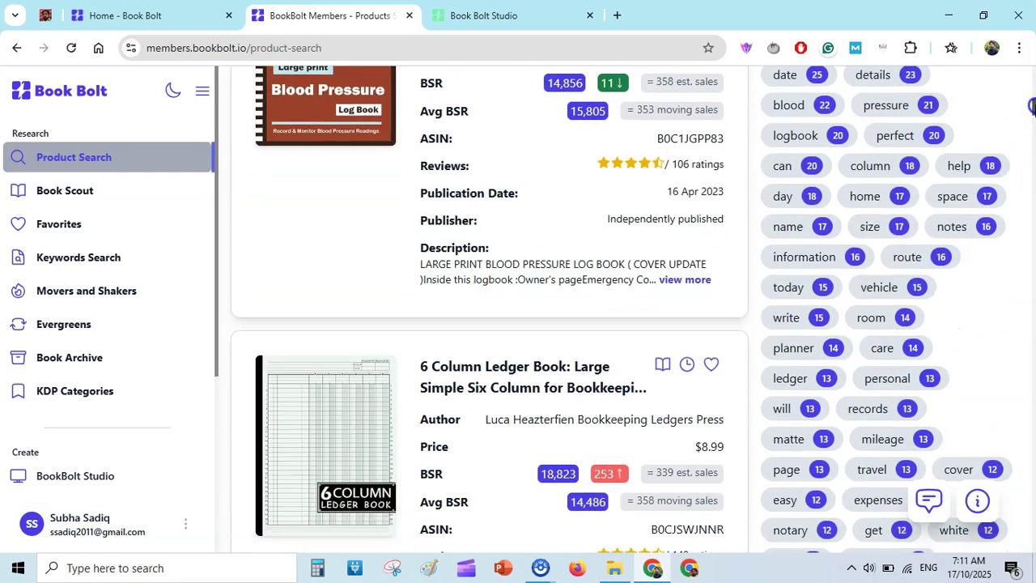
pyautogui.moveTo(1032, 110)
pyautogui.mouseDown()
pyautogui.moveTo(1032, 73)
pyautogui.moveTo(1030, 120)
pyautogui.moveTo(1030, 71)
pyautogui.mouseUp()
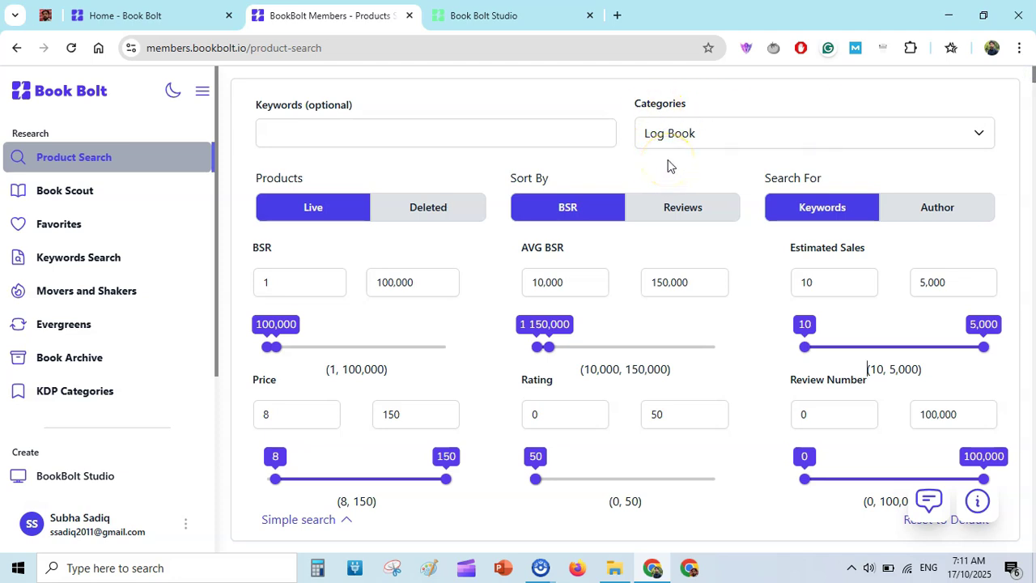
pyautogui.click(382, 133)
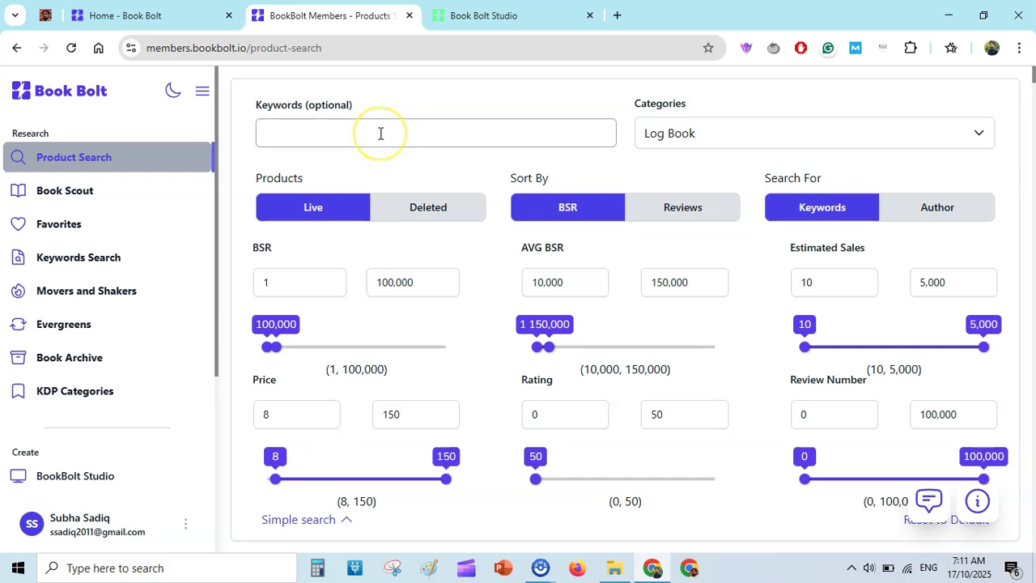
# Step: Look up the Mindfulness Patterns coloring book by ASIN in Book Scout
pyautogui.click(139, 196)
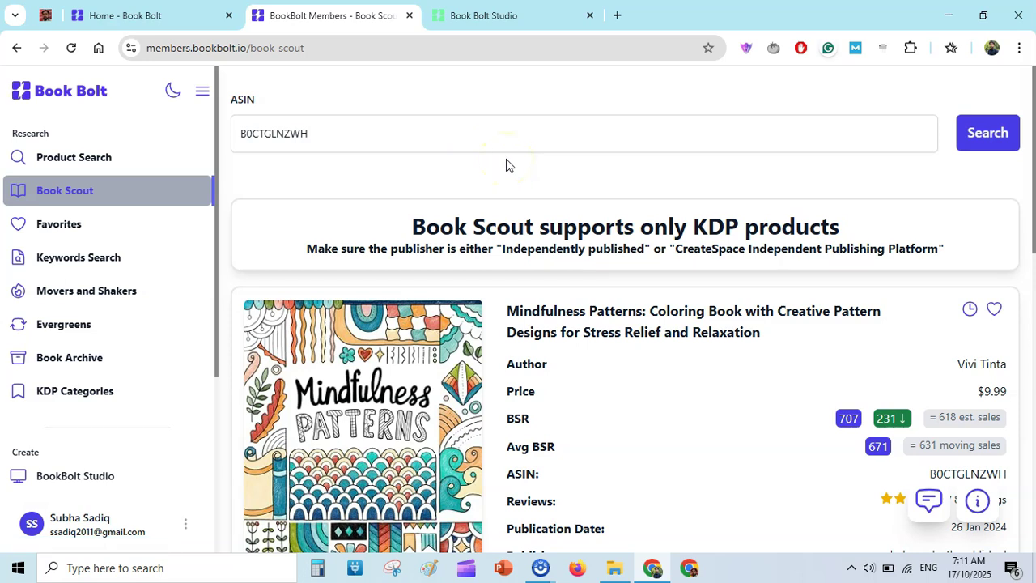
pyautogui.click(350, 140)
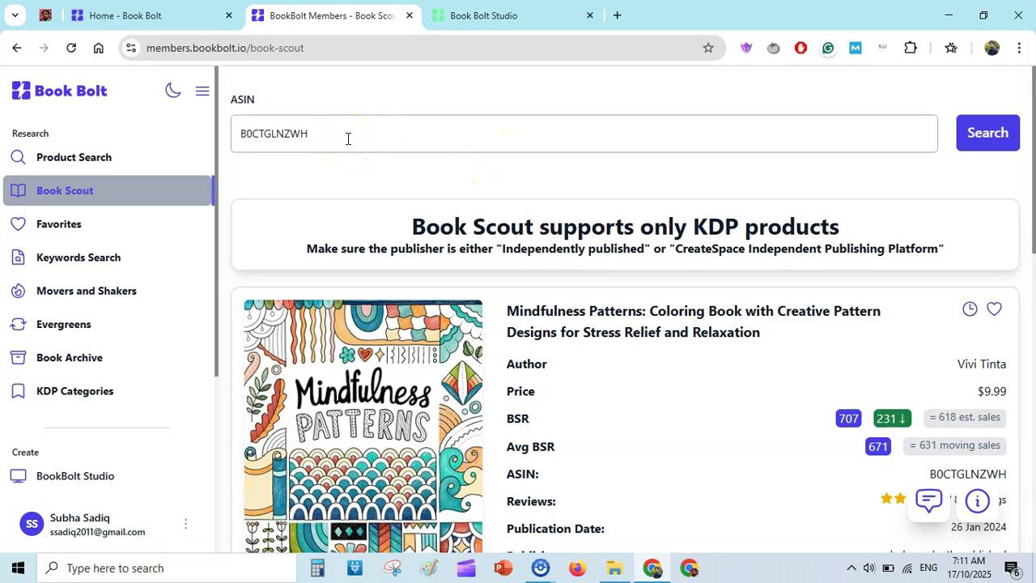
pyautogui.click(355, 136)
pyautogui.click(988, 133)
pyautogui.moveTo(1028, 121); pyautogui.dragTo(1032, 329)
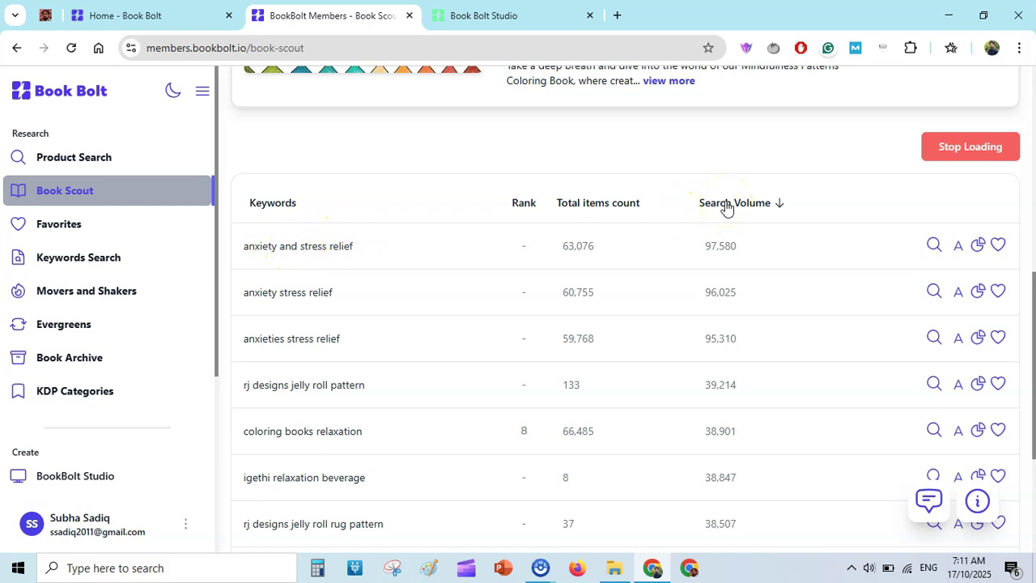
# Step: Sort the keyword table by rank, total items count, then search volume, highest first
pyautogui.click(521, 208)
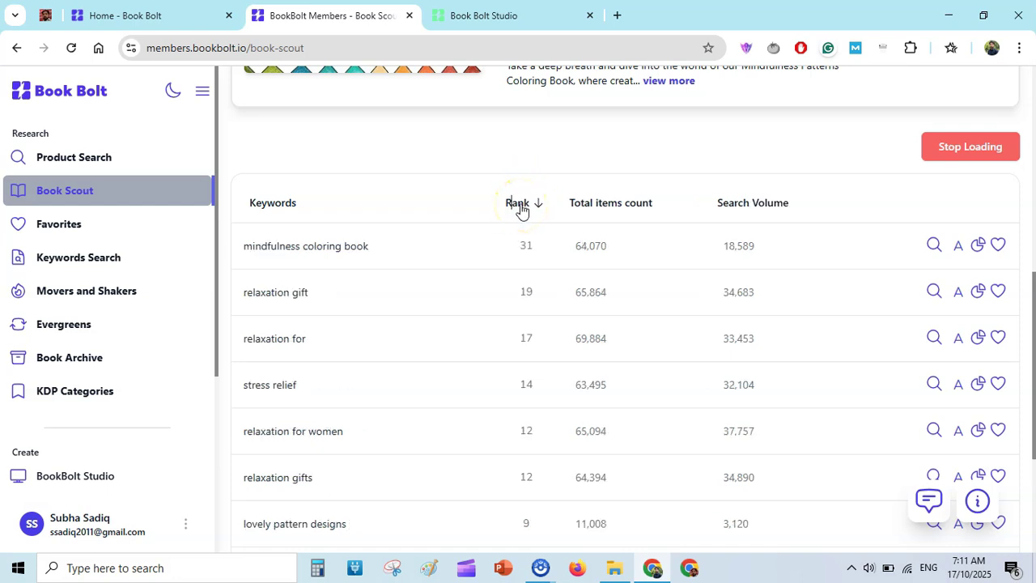
pyautogui.click(606, 204)
pyautogui.click(607, 204)
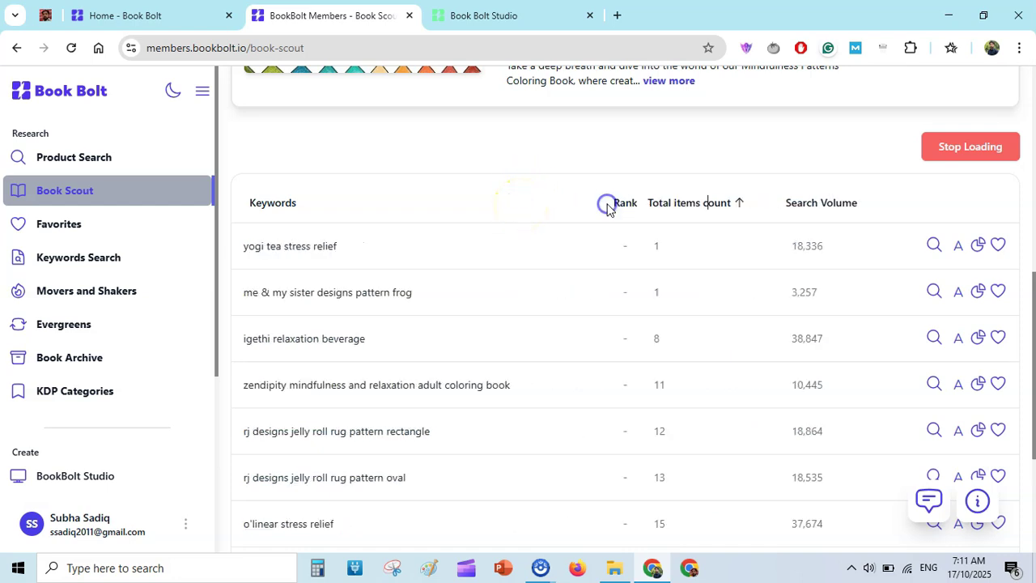
pyautogui.click(800, 211)
pyautogui.click(933, 246)
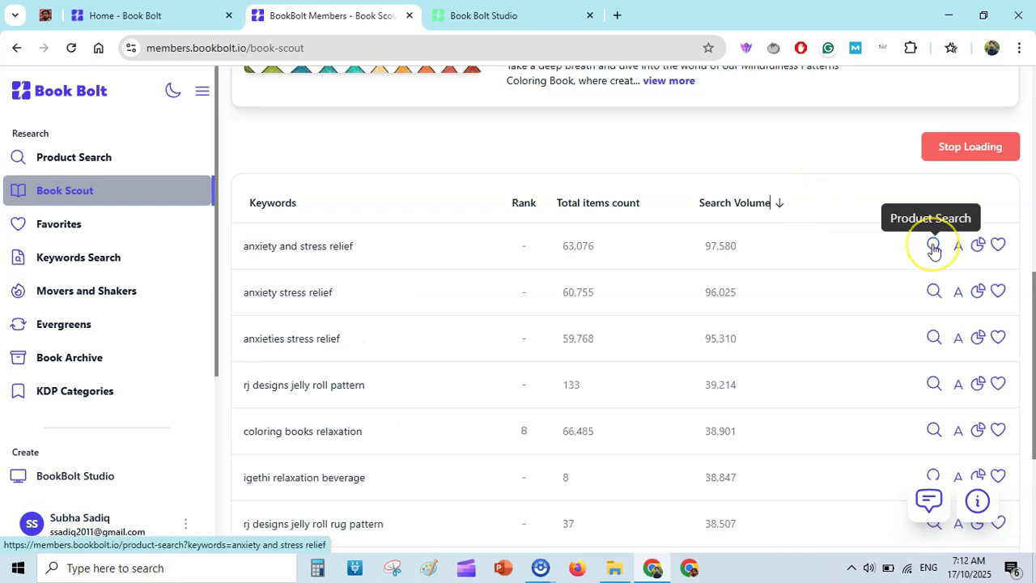
# Step: Research 'anxiety and stress relief' in a new tab and review its sales details
pyautogui.click(934, 246)
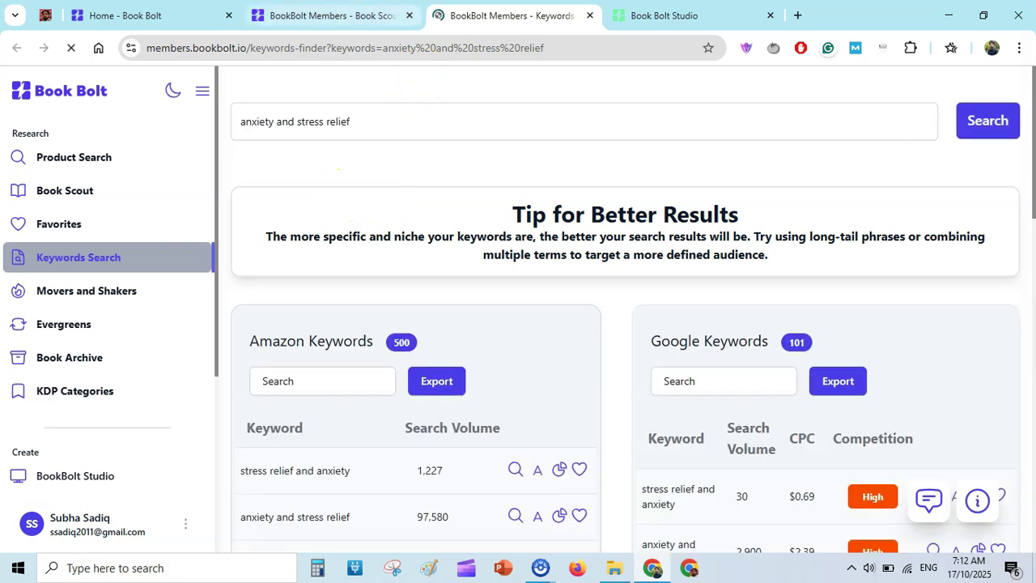
pyautogui.hotkey('ctrl', 'shift', 'Tab')
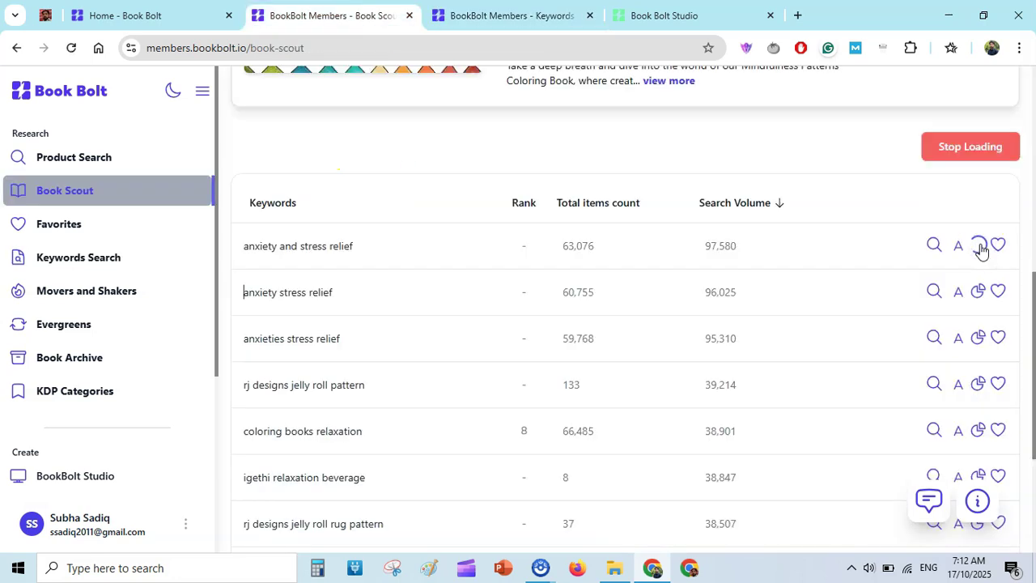
pyautogui.click(978, 246)
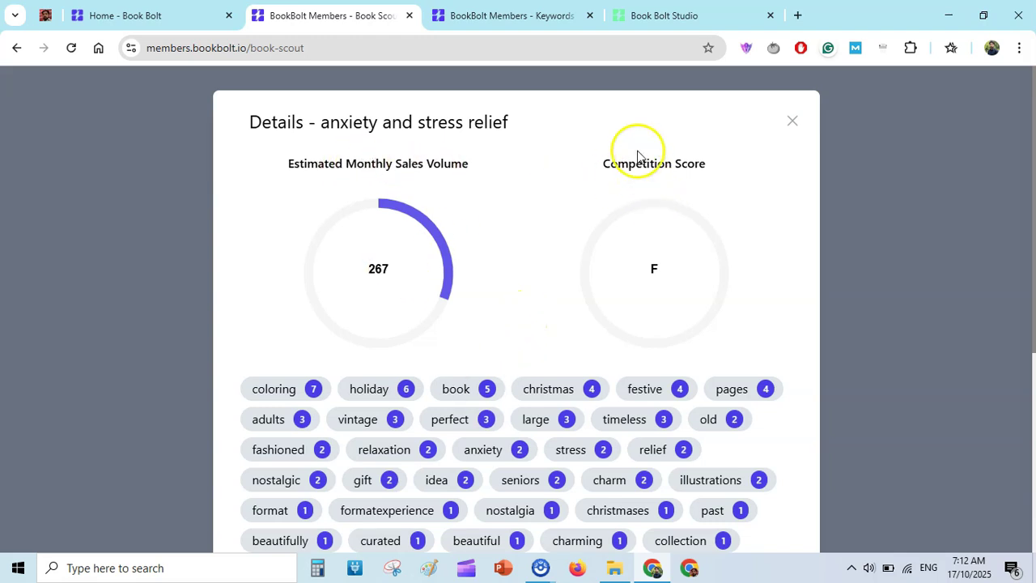
pyautogui.click(1000, 251)
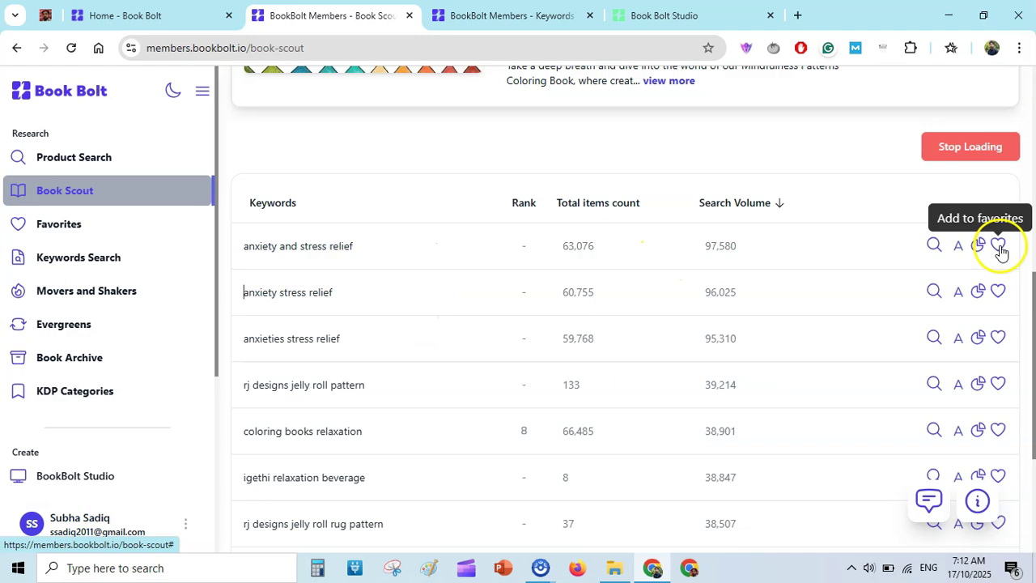
# Step: Save 'anxiety and stress relief' to favorites under a new category
pyautogui.click(1001, 248)
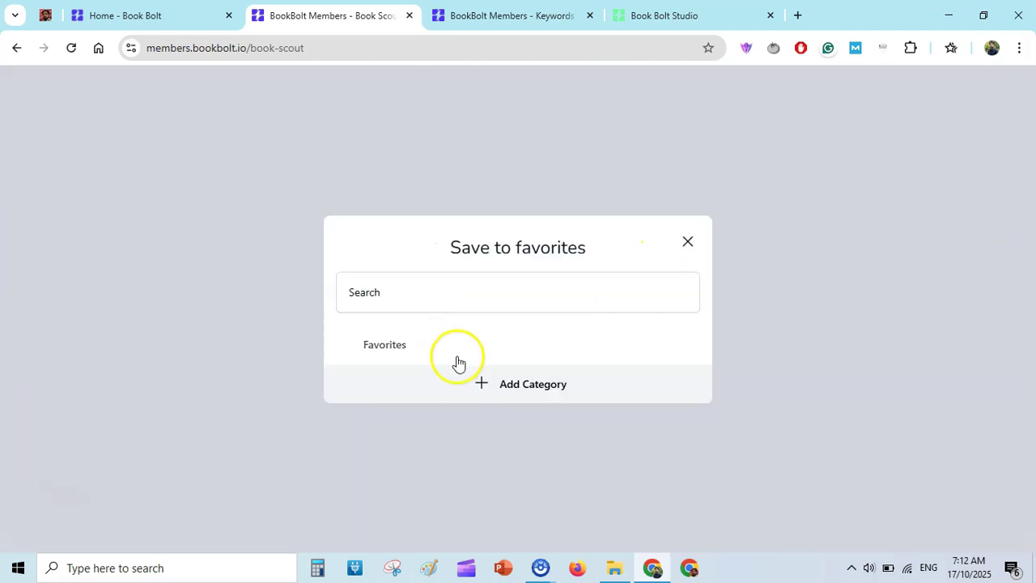
pyautogui.click(525, 382)
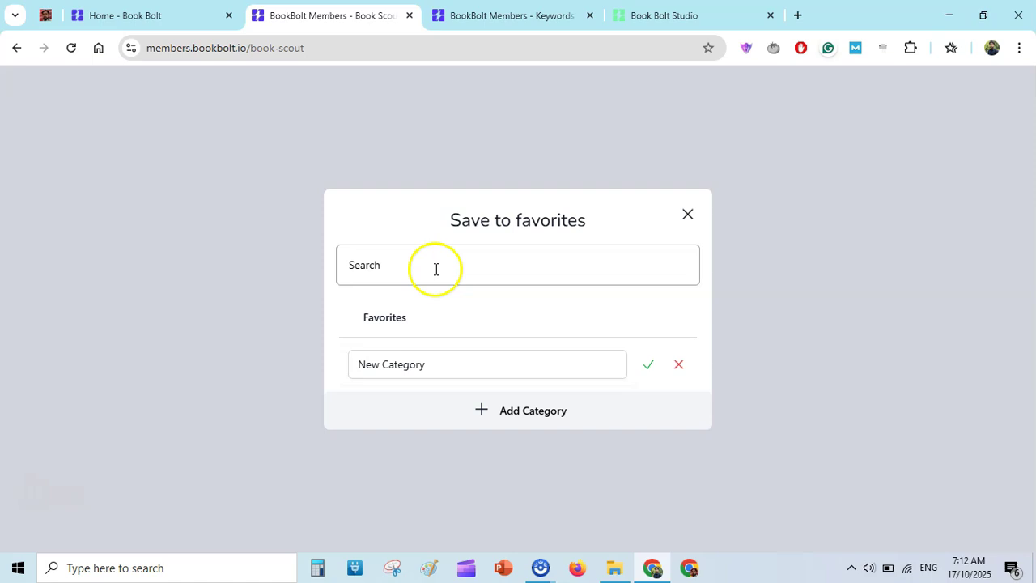
pyautogui.press('Return')
pyautogui.click(688, 215)
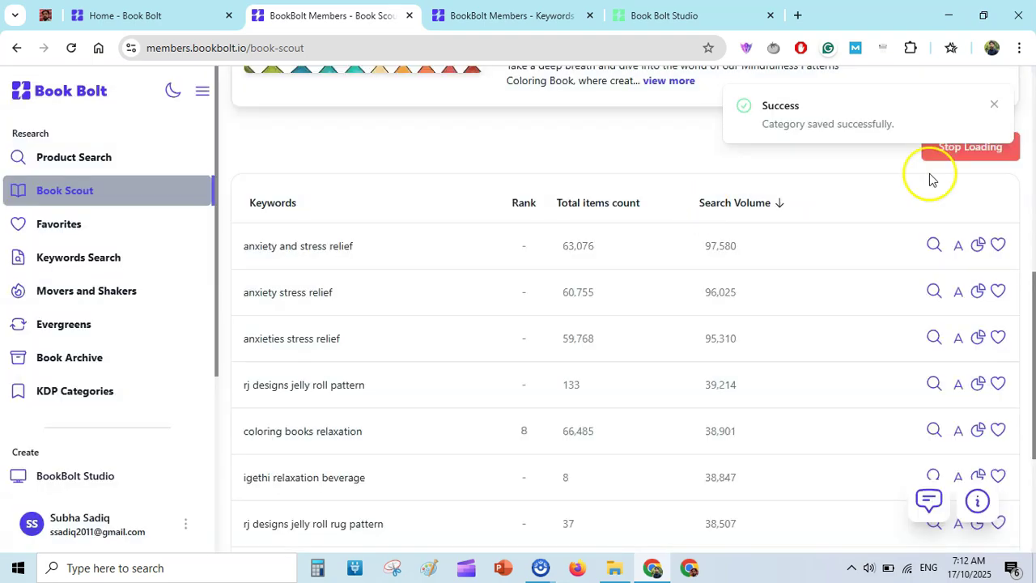
# Step: Check the saved keywords in Favorites, then move to Keywords Search
pyautogui.click(131, 225)
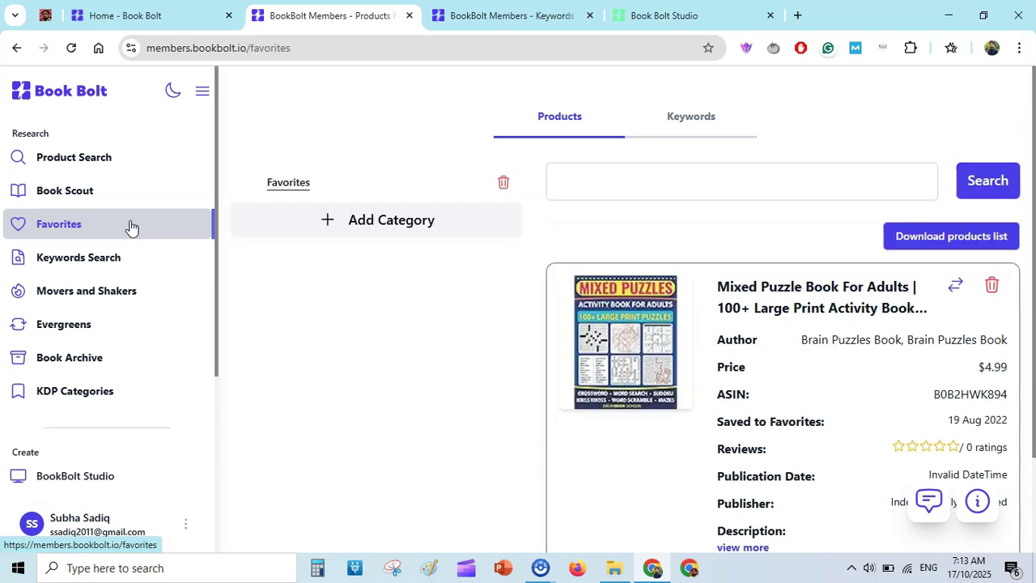
pyautogui.click(681, 118)
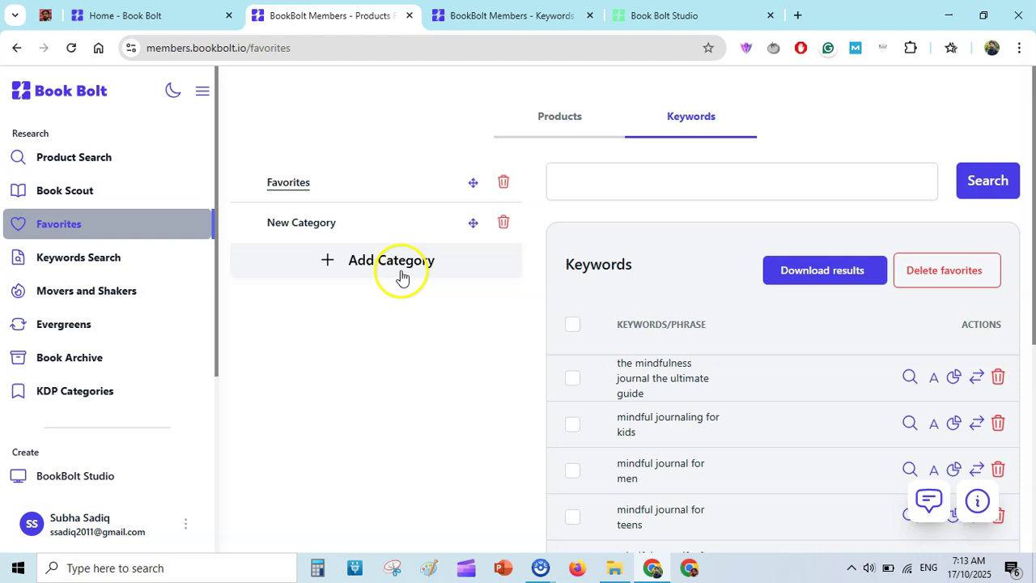
pyautogui.click(146, 260)
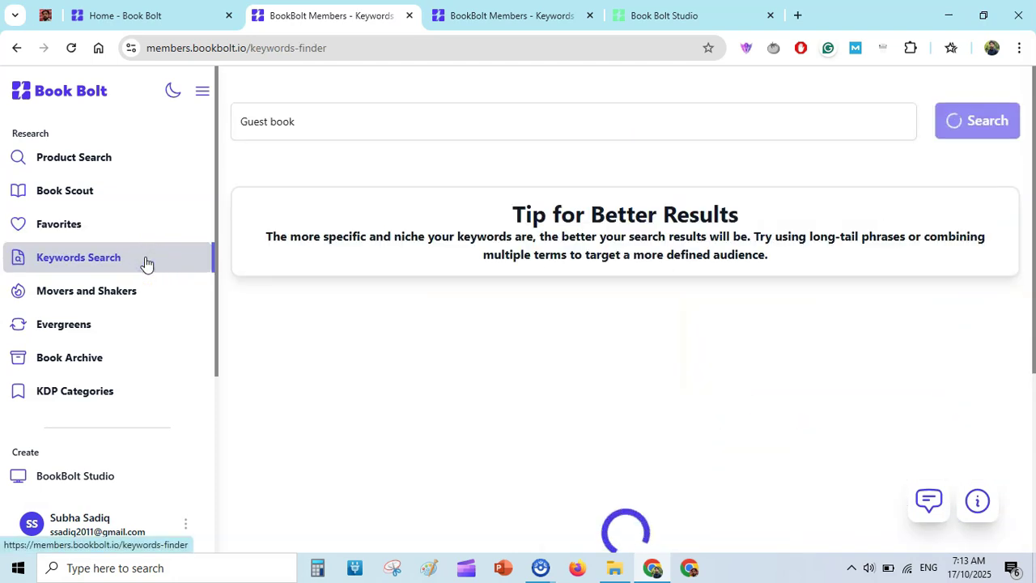
# Step: Browse the Guest book keyword results and review 'book guest': 290 monthly sales, competition F
pyautogui.click(316, 122)
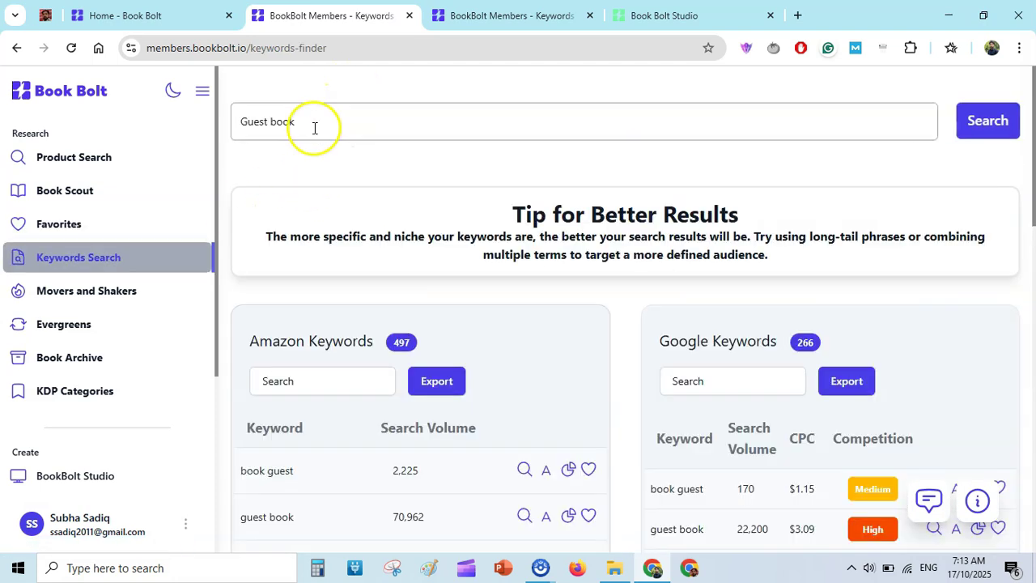
pyautogui.moveTo(1032, 81); pyautogui.dragTo(1033, 143)
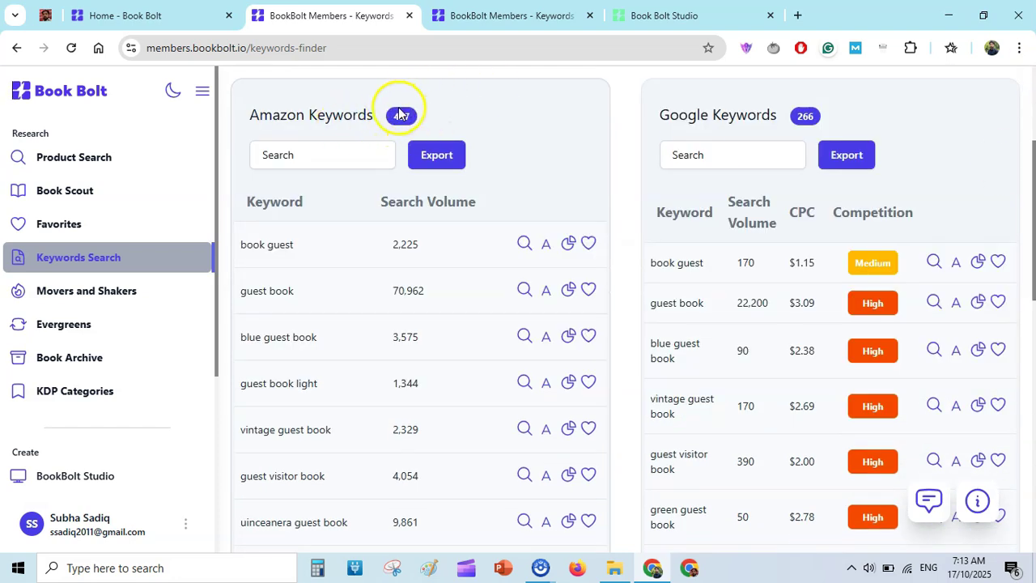
pyautogui.click(301, 156)
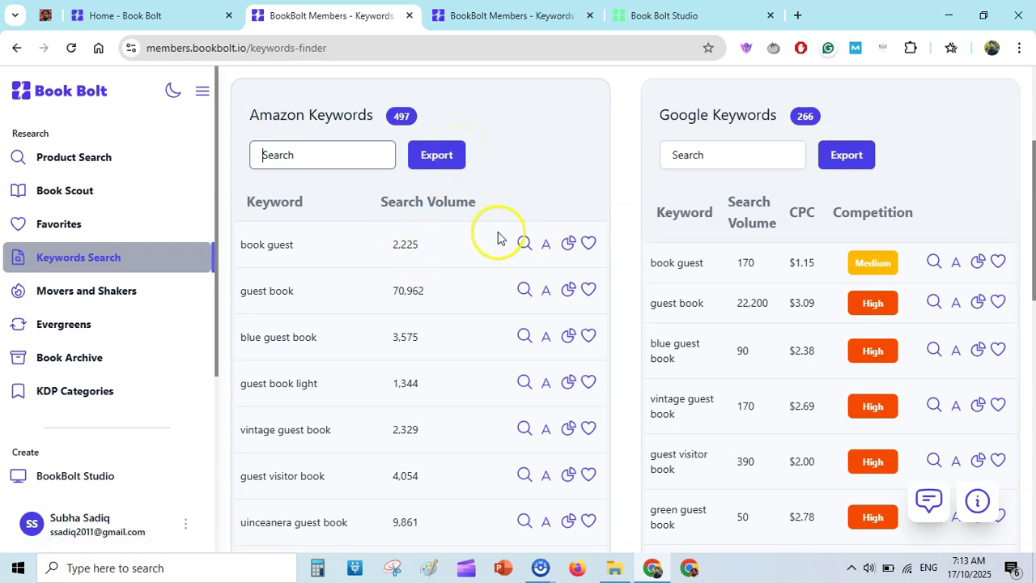
pyautogui.click(527, 247)
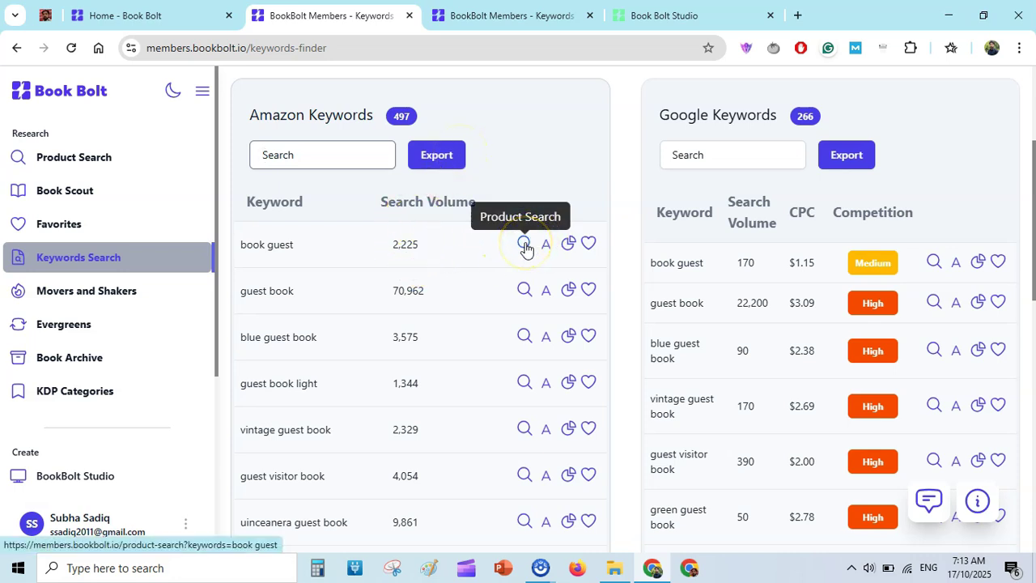
pyautogui.hotkey('ctrl', 'Tab')
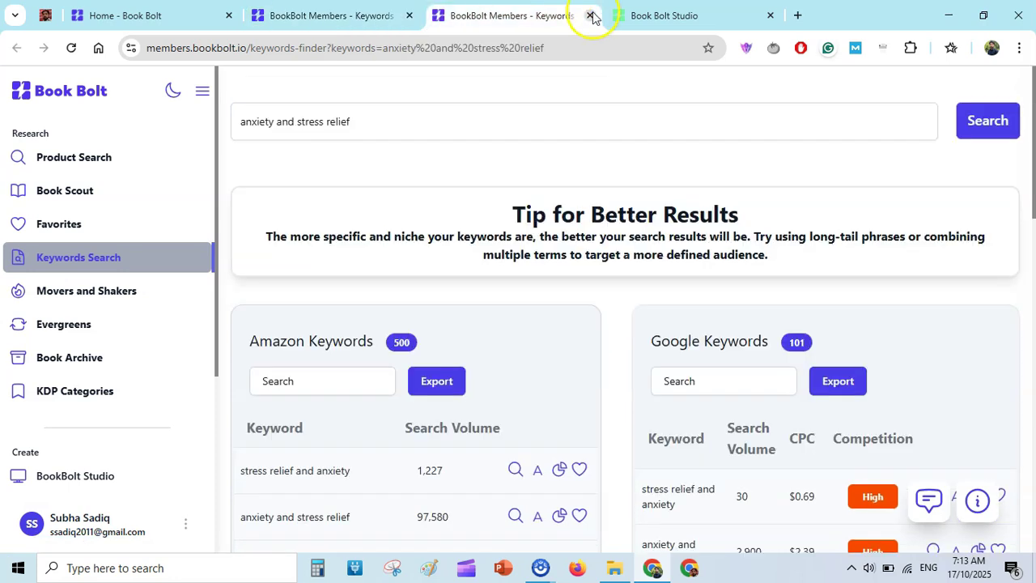
pyautogui.hotkey('ctrl', 'shift', 'Tab')
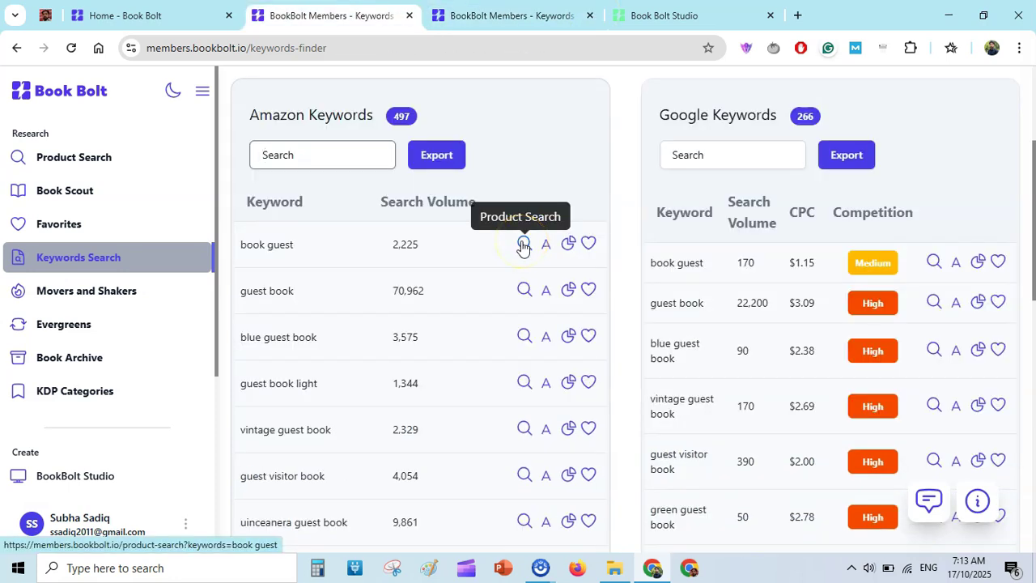
pyautogui.click(571, 245)
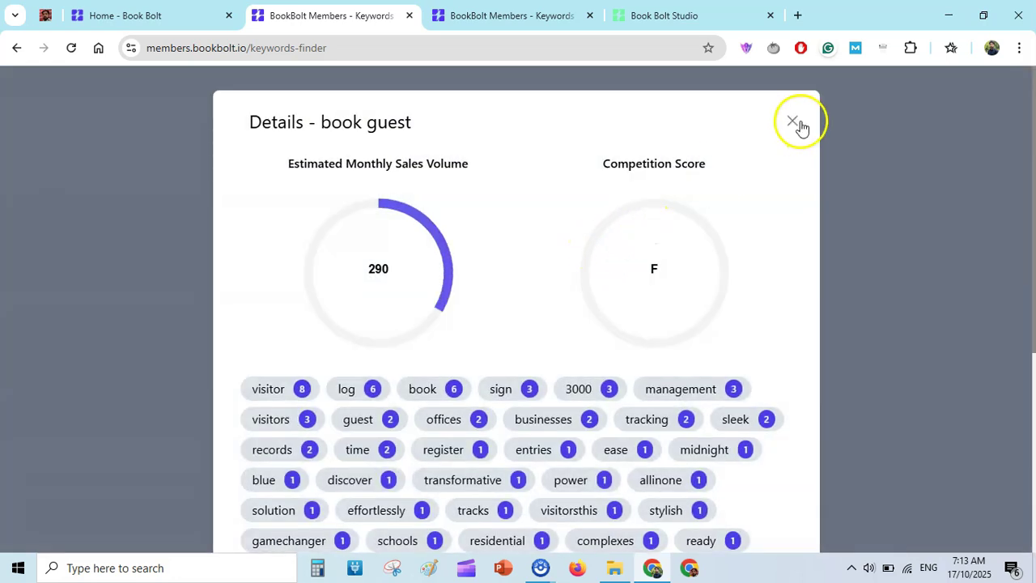
pyautogui.click(793, 122)
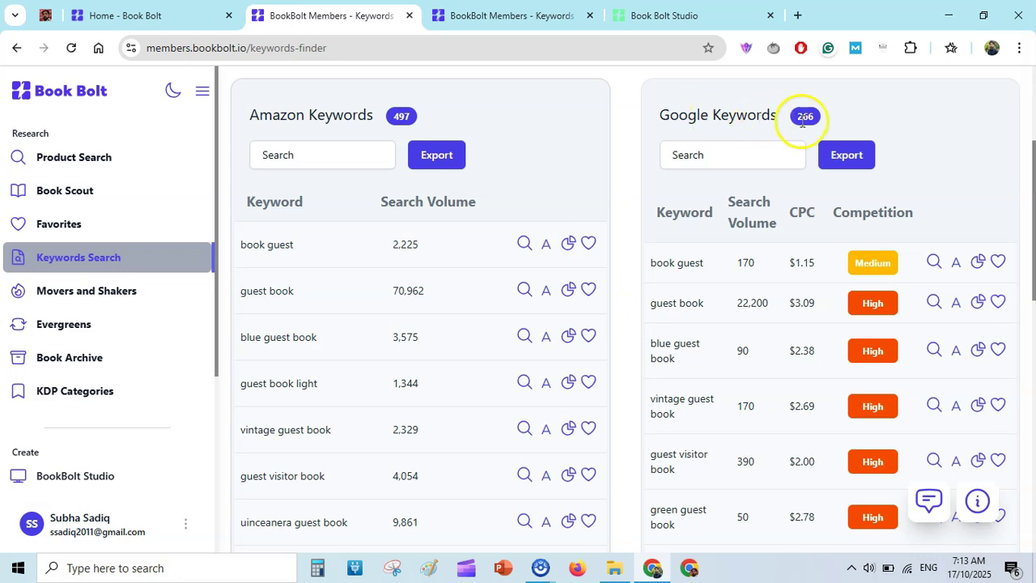
# Step: Sort the Google keywords by competition, lowest first
pyautogui.moveTo(1019, 220); pyautogui.dragTo(1034, 173)
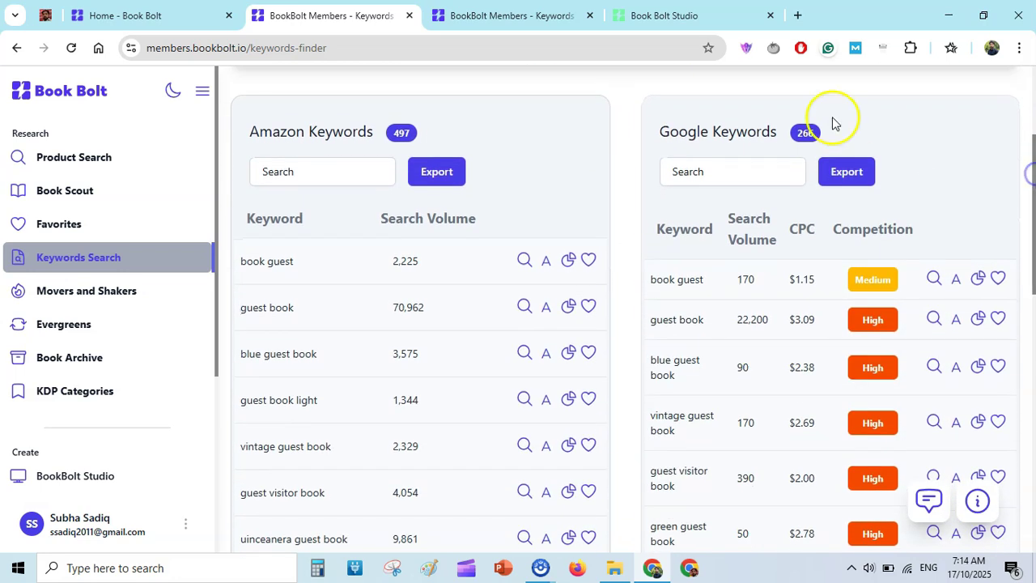
pyautogui.moveTo(1020, 196); pyautogui.dragTo(1001, 229)
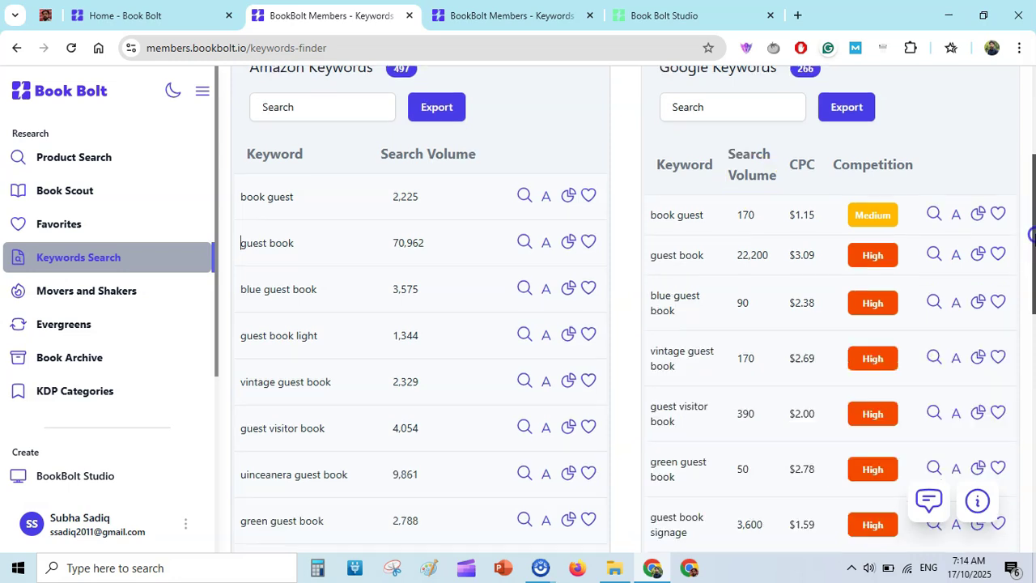
pyautogui.scroll(-1, 753, 190)
pyautogui.click(891, 148)
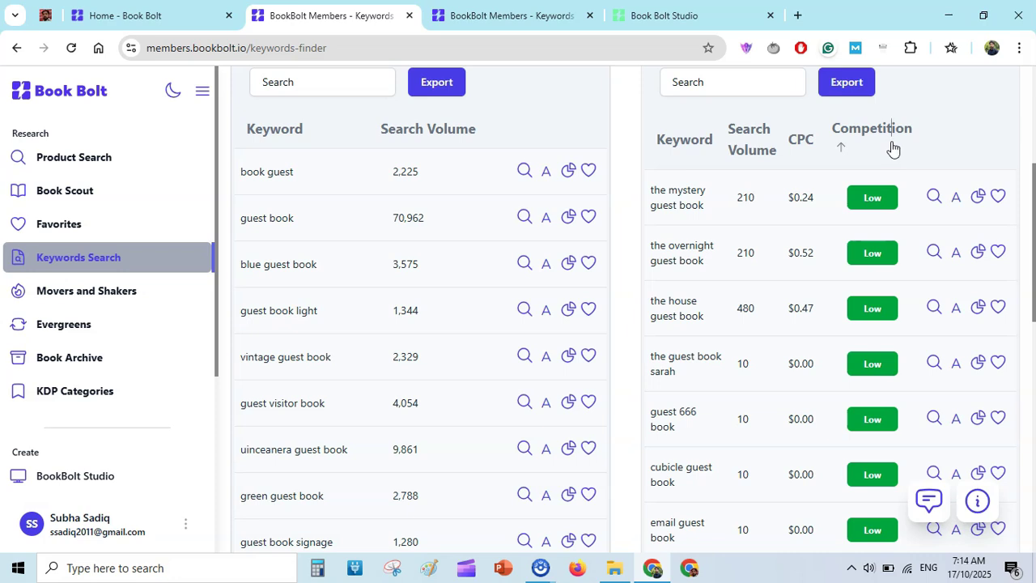
pyautogui.scroll(-1, 890, 146)
pyautogui.scroll(2, 831, 185)
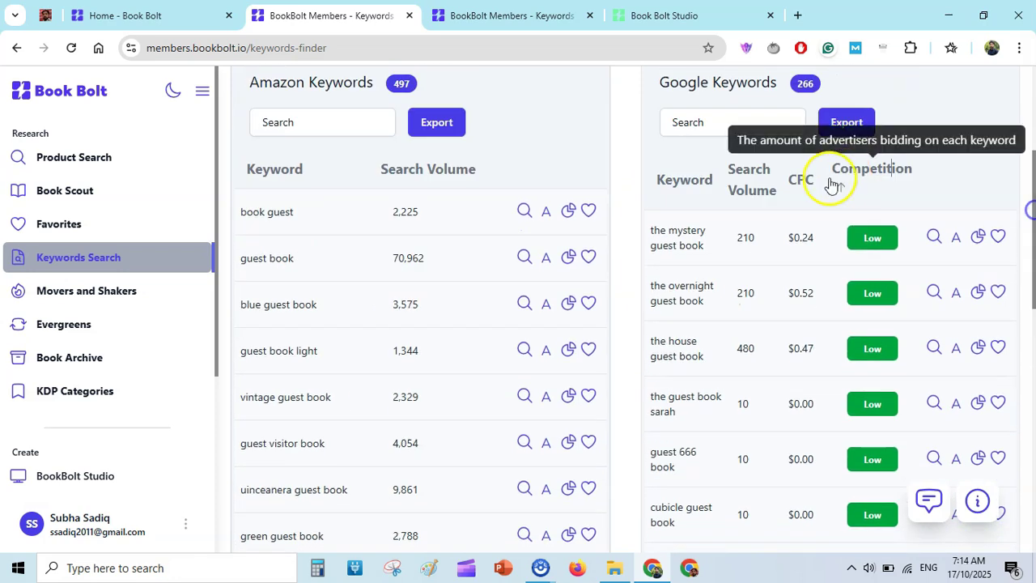
# Step: Re-sort the Google keywords by CPC, then go to Movers and Shakers
pyautogui.click(803, 183)
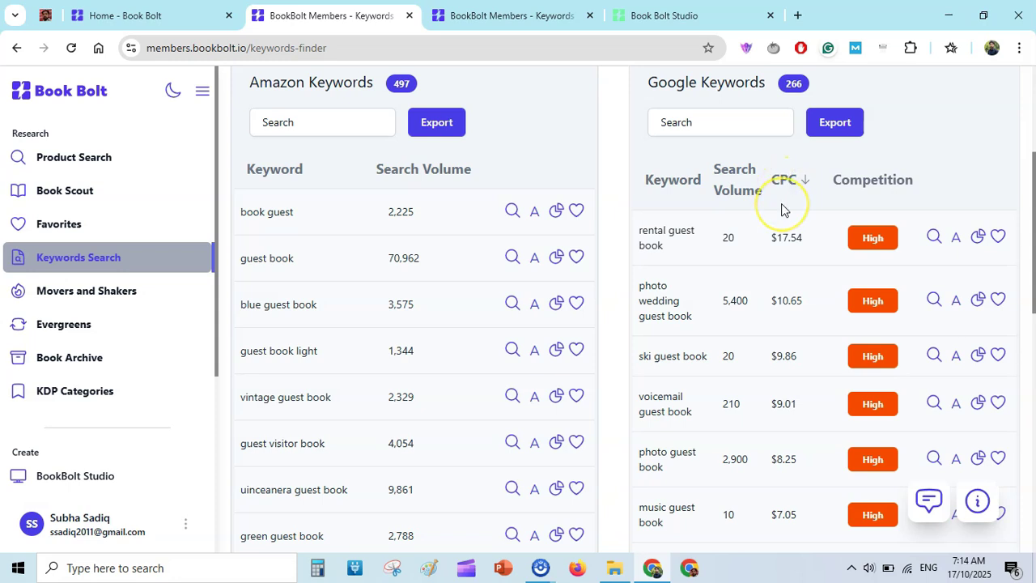
pyautogui.click(868, 180)
pyautogui.click(799, 181)
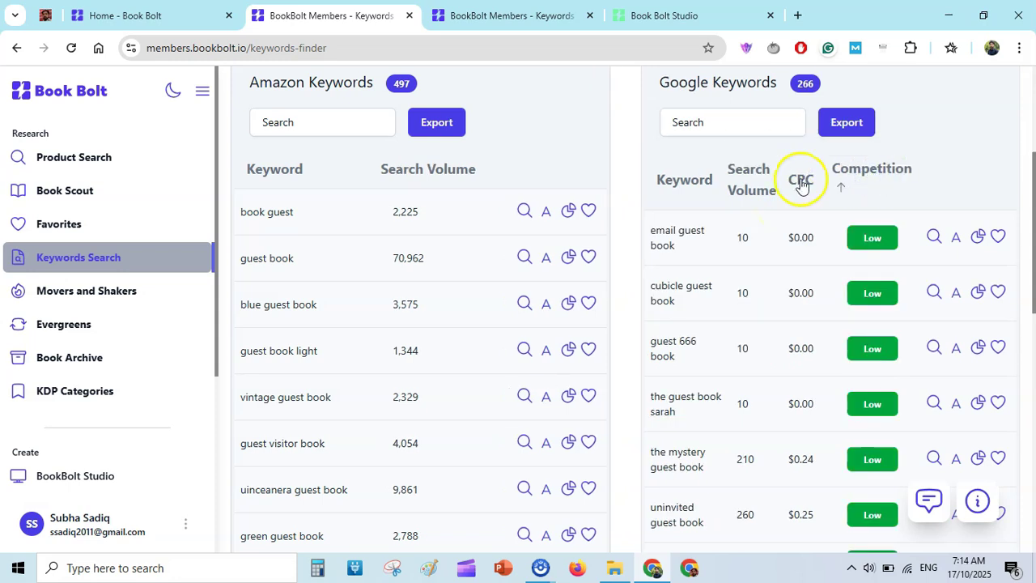
pyautogui.click(801, 183)
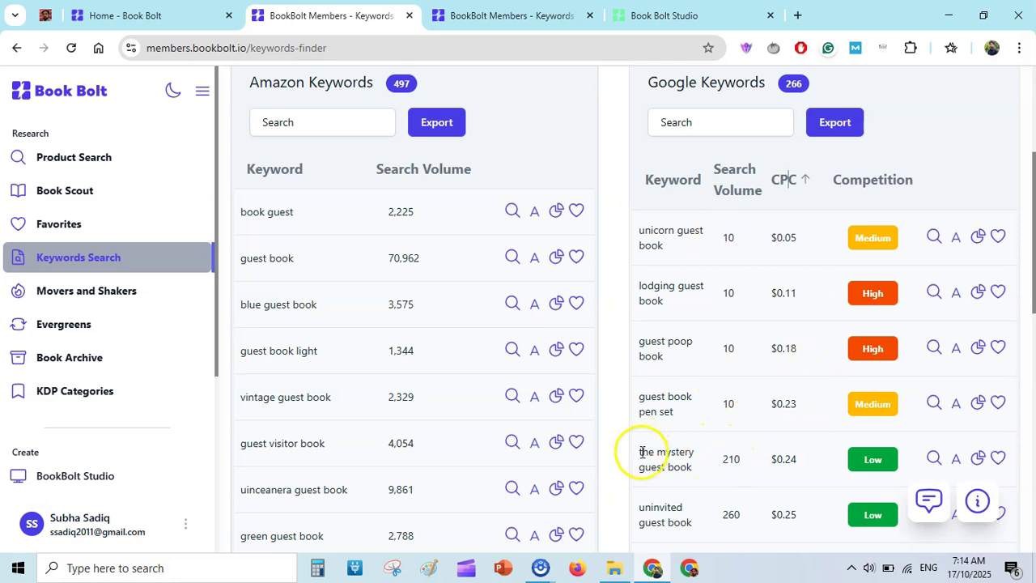
pyautogui.click(106, 294)
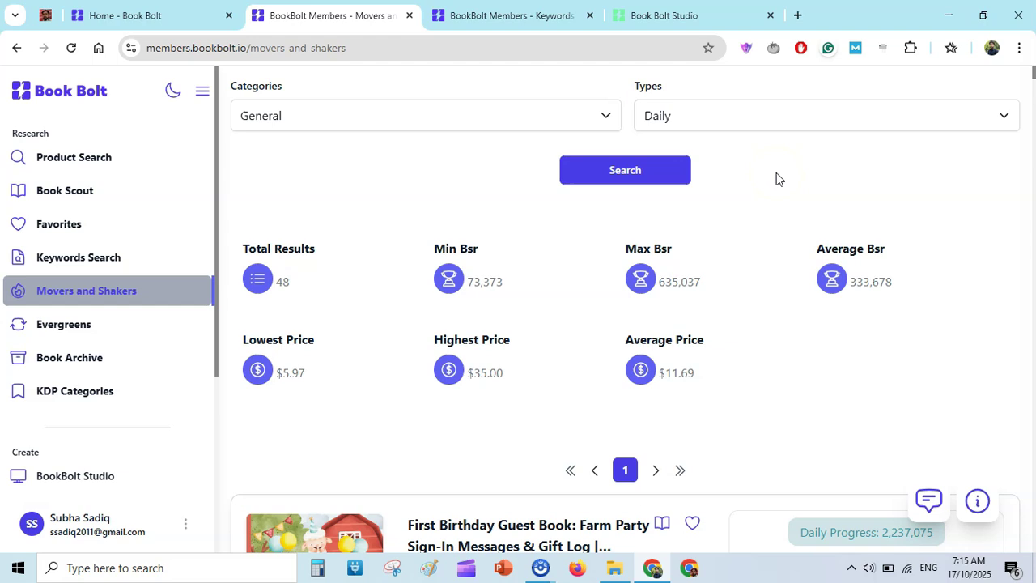
# Step: Search Movers and Shakers for weekly movers in the Log Book category
pyautogui.click(654, 123)
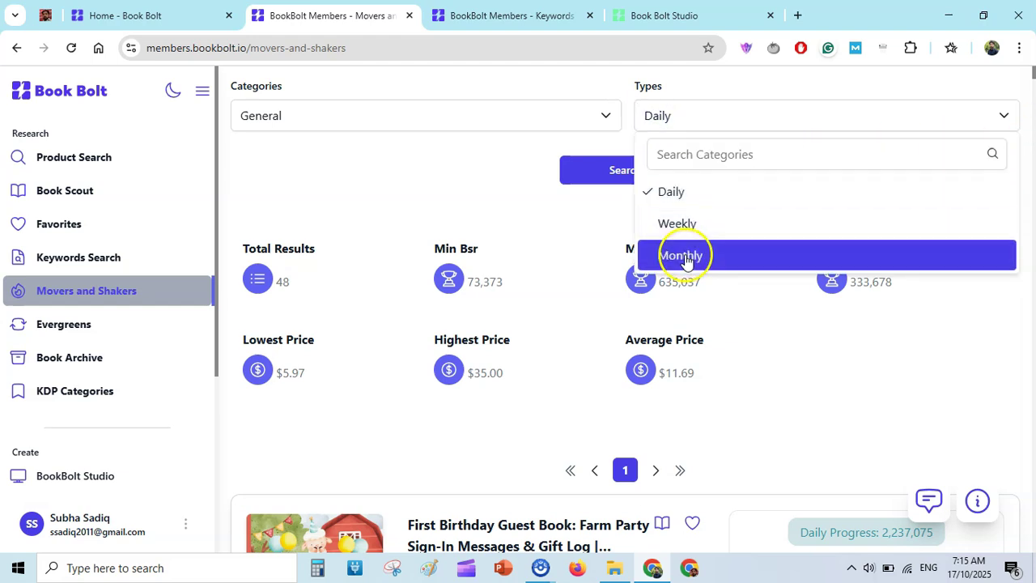
pyautogui.click(679, 226)
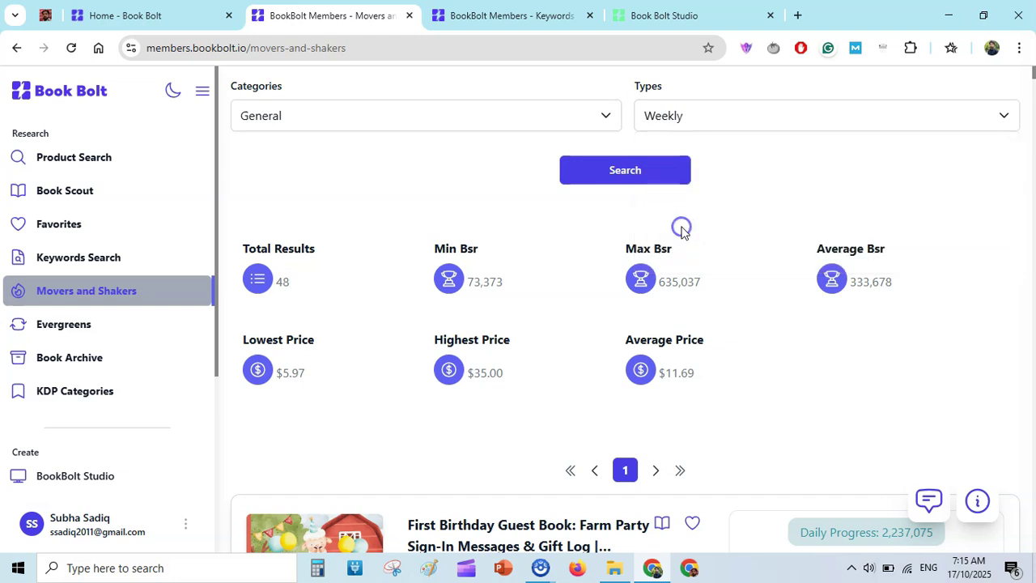
pyautogui.click(441, 119)
pyautogui.scroll(1, 370, 192)
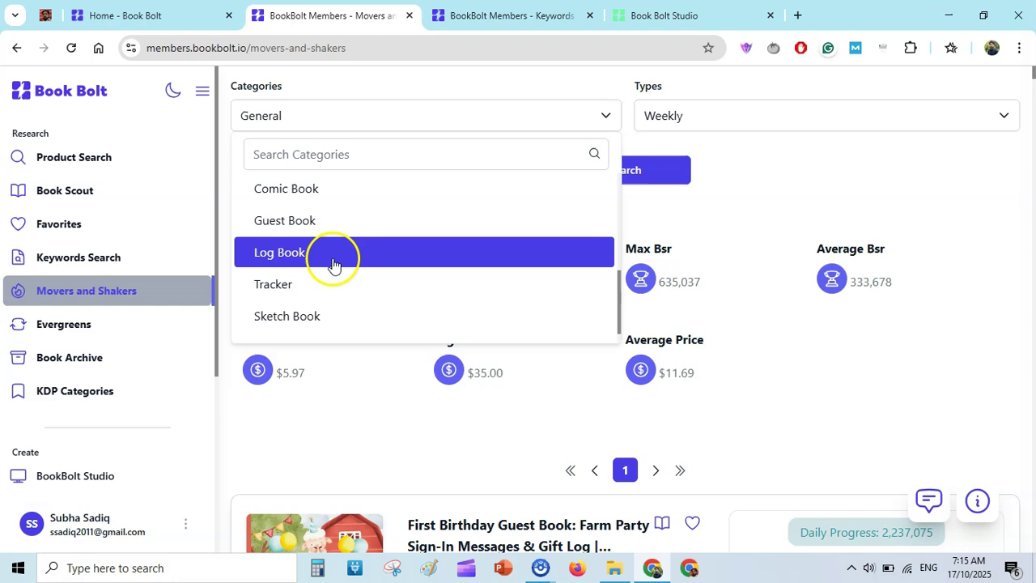
pyautogui.click(333, 259)
pyautogui.click(576, 176)
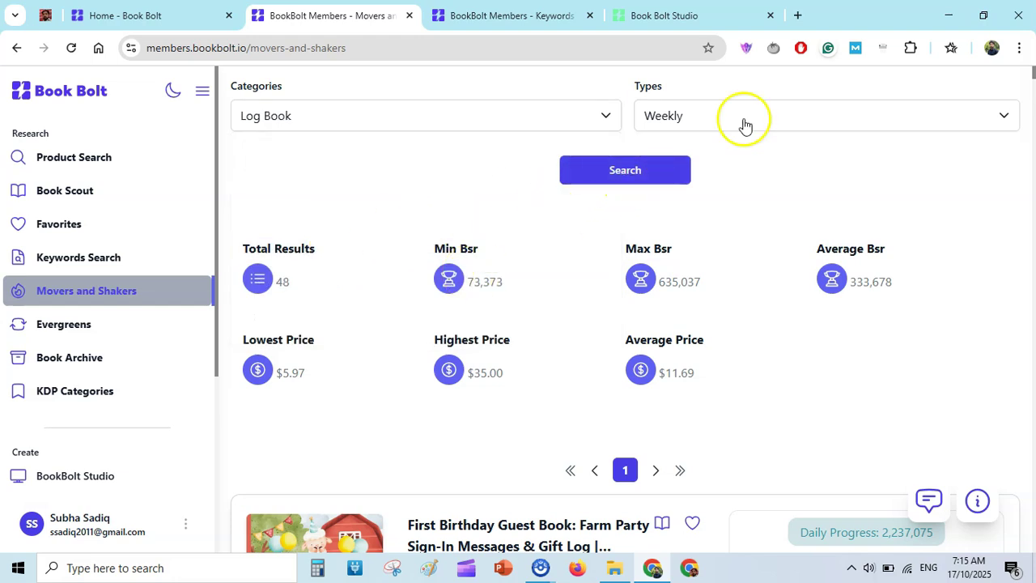
pyautogui.click(652, 158)
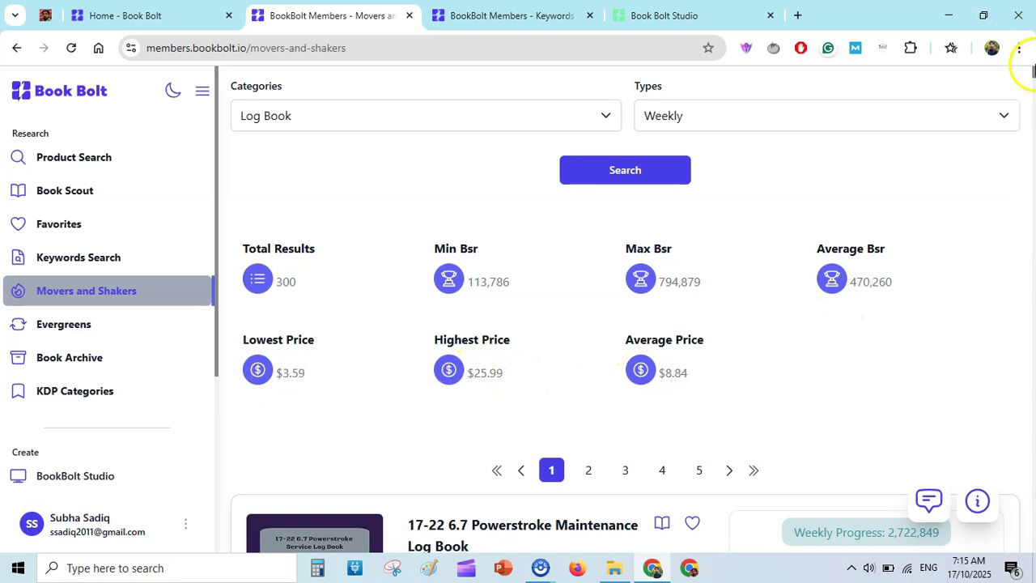
# Step: Scroll through the 300 weekly Log Book results and inspect a sales-rank chart
pyautogui.moveTo(1033, 71); pyautogui.dragTo(1033, 81)
pyautogui.scroll(-1, 1033, 83)
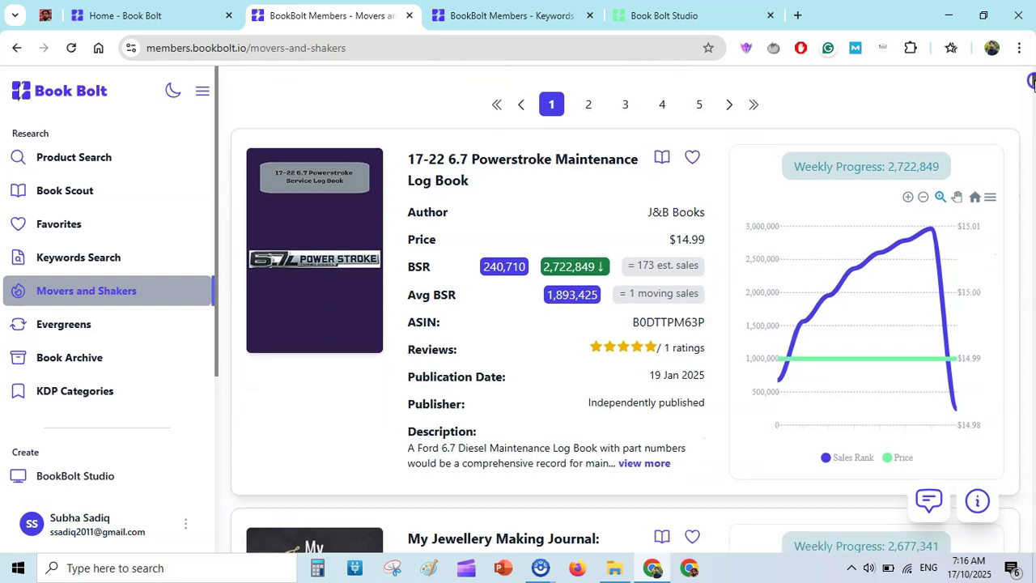
pyautogui.scroll(-1, 1033, 81)
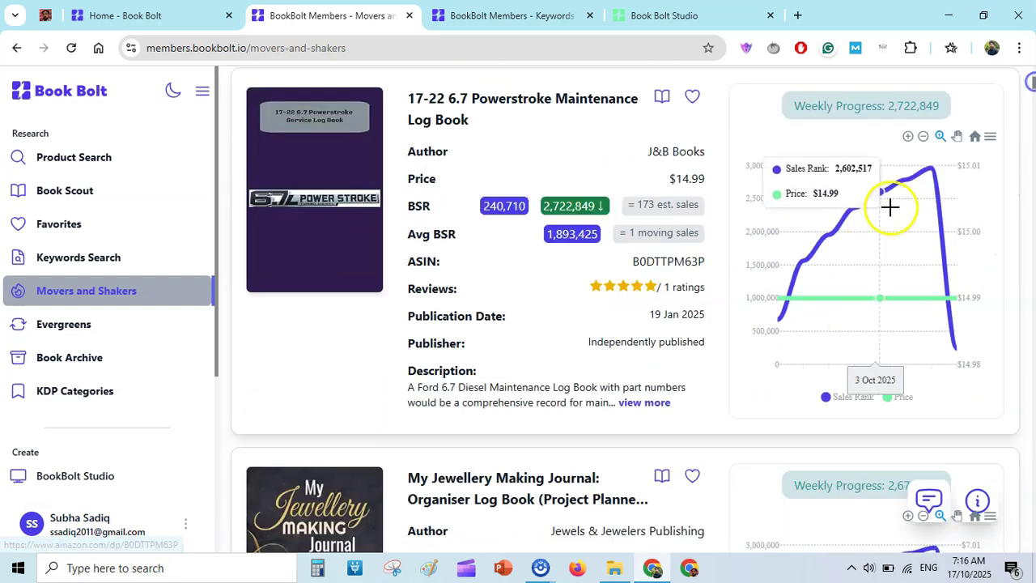
pyautogui.click(918, 185)
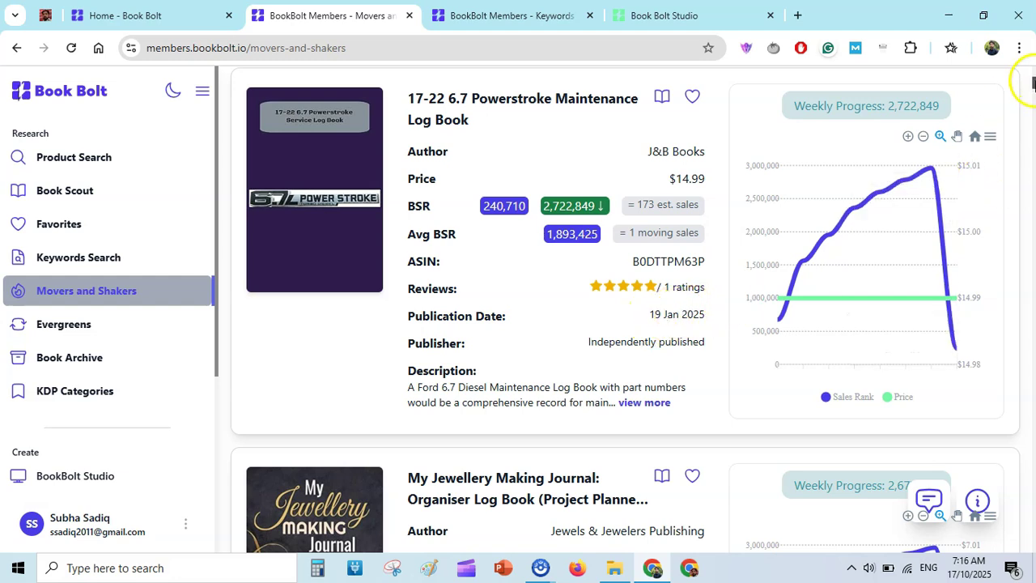
pyautogui.scroll(-2, 1033, 85)
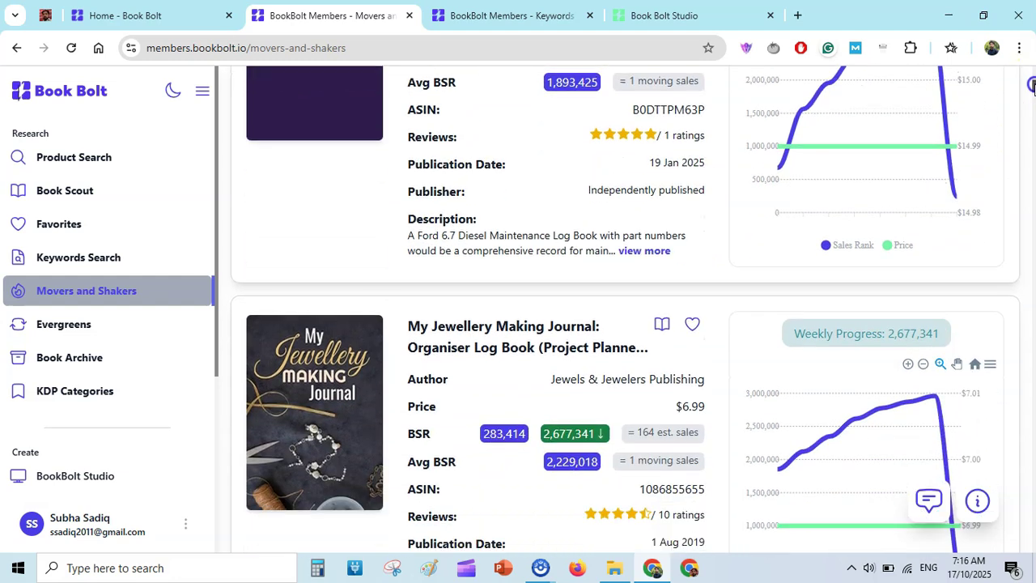
pyautogui.scroll(-1, 1032, 85)
pyautogui.scroll(2, 1033, 89)
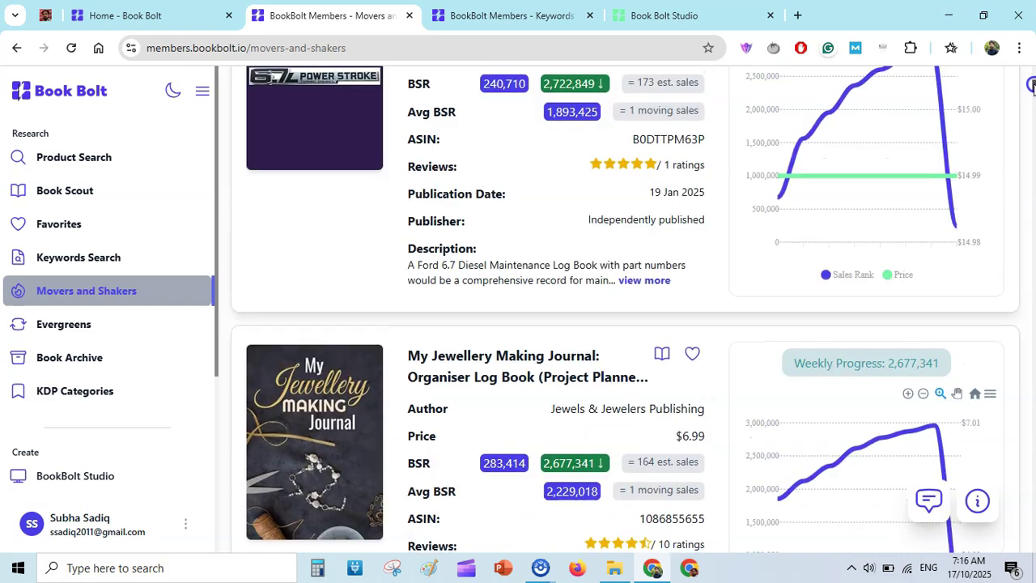
pyautogui.scroll(-2, 1033, 93)
pyautogui.scroll(-5, 1033, 97)
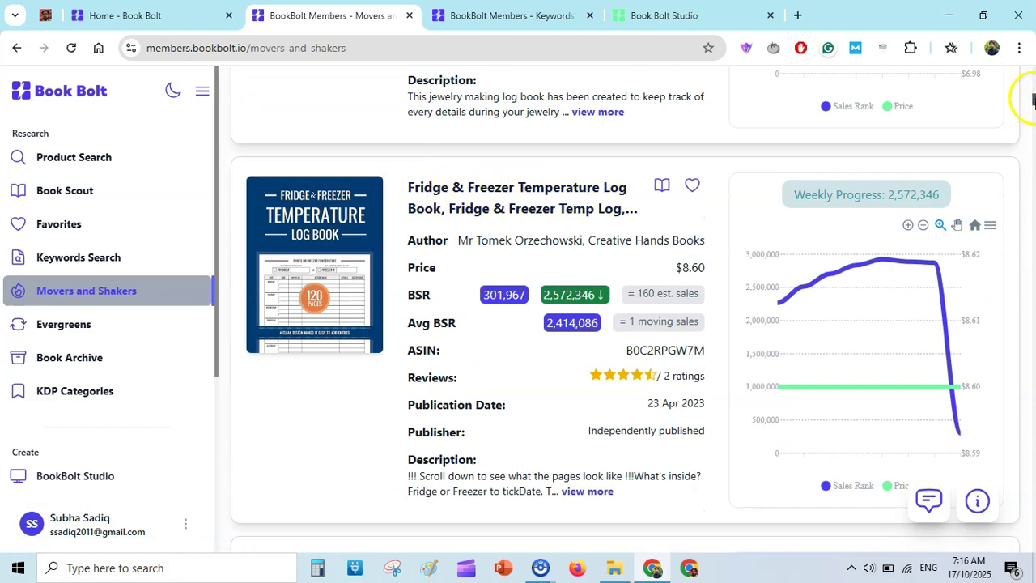
pyautogui.scroll(-5, 1033, 104)
pyautogui.scroll(-3, 1033, 113)
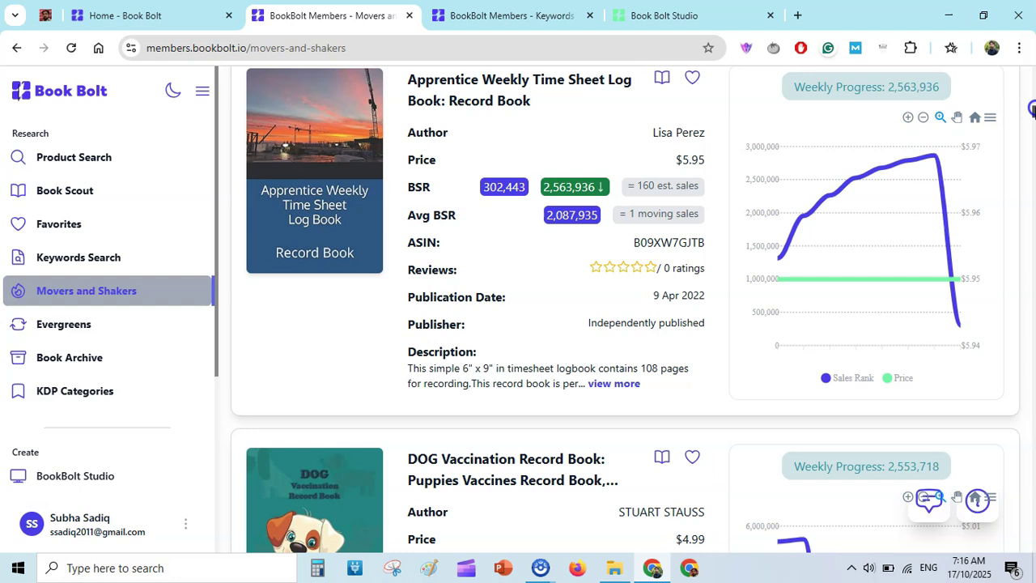
pyautogui.scroll(-9, 1033, 122)
pyautogui.scroll(-2, 1032, 129)
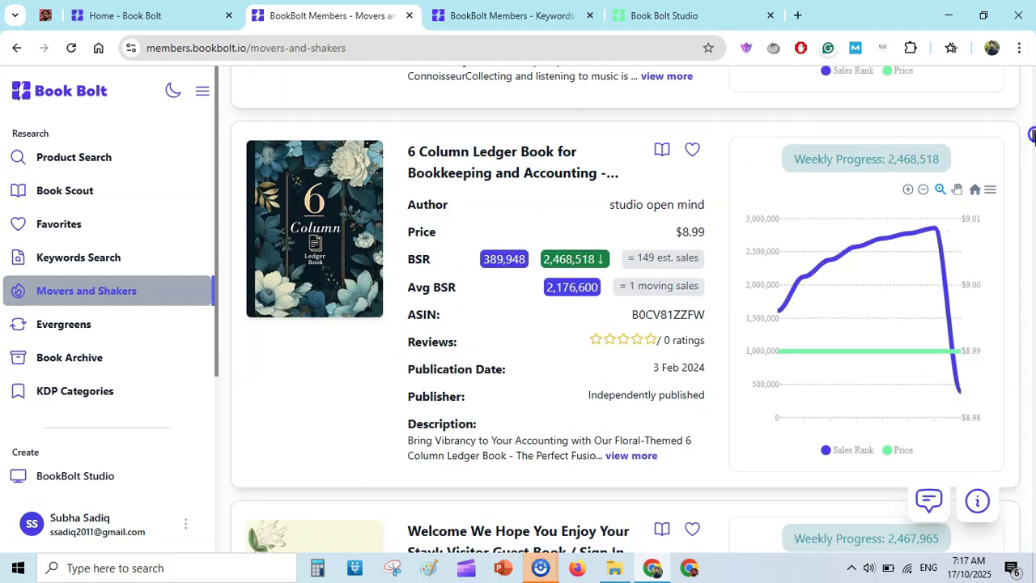
pyautogui.moveTo(1032, 129); pyautogui.dragTo(1033, 69)
pyautogui.click(832, 106)
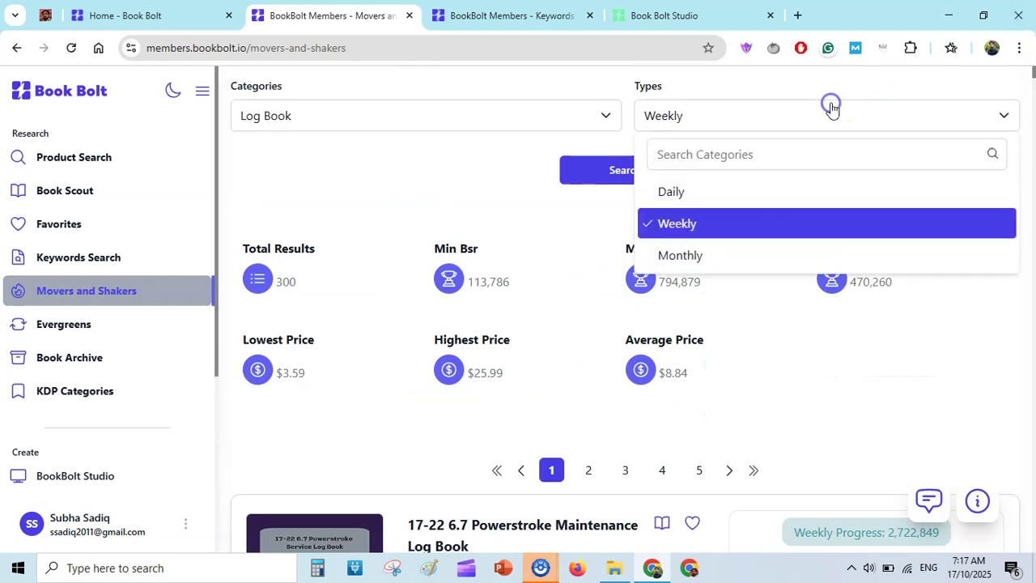
pyautogui.click(694, 256)
pyautogui.scroll(-5, 492, 208)
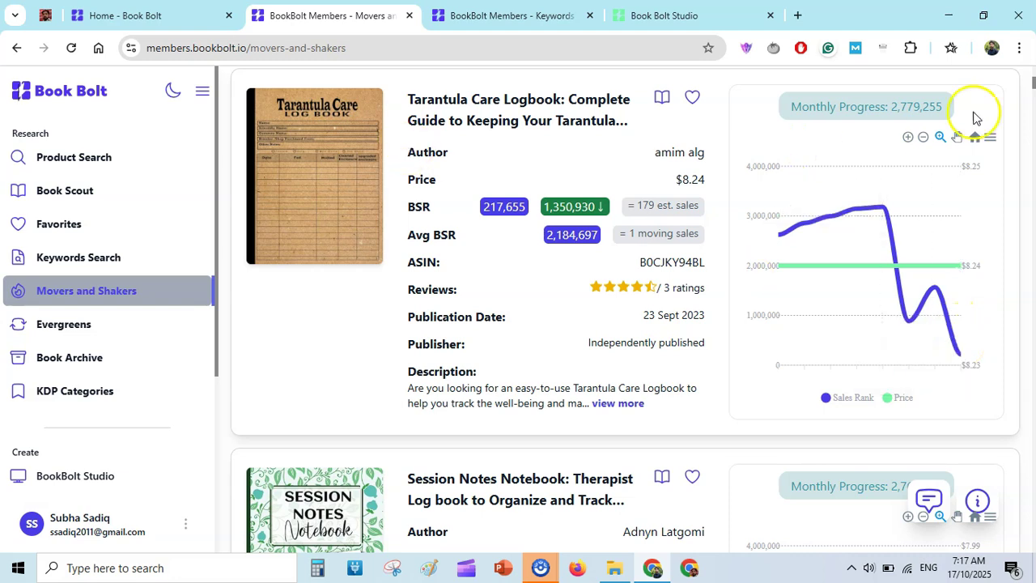
pyautogui.scroll(-4, 958, 409)
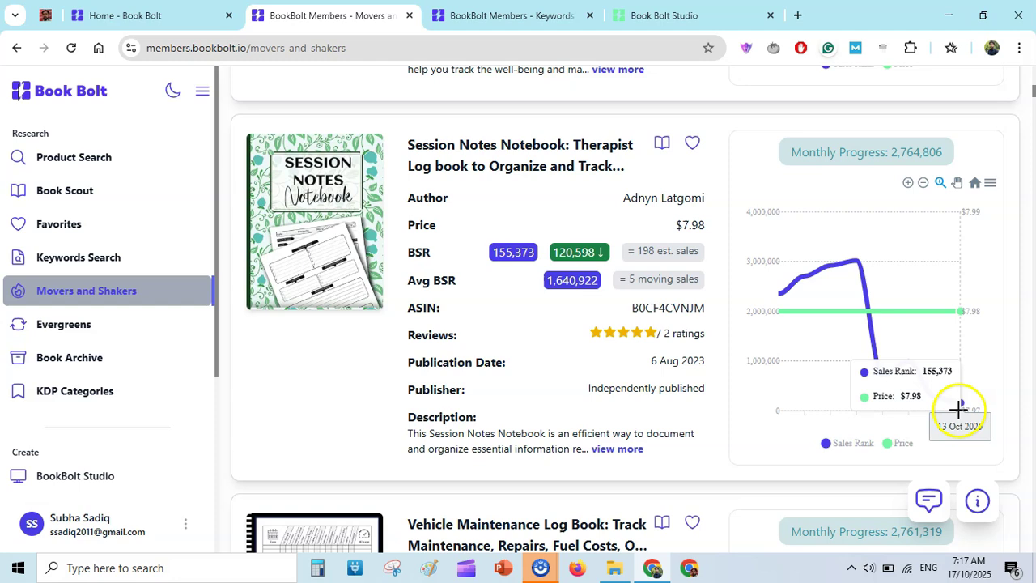
pyautogui.moveTo(1033, 87); pyautogui.dragTo(1033, 98)
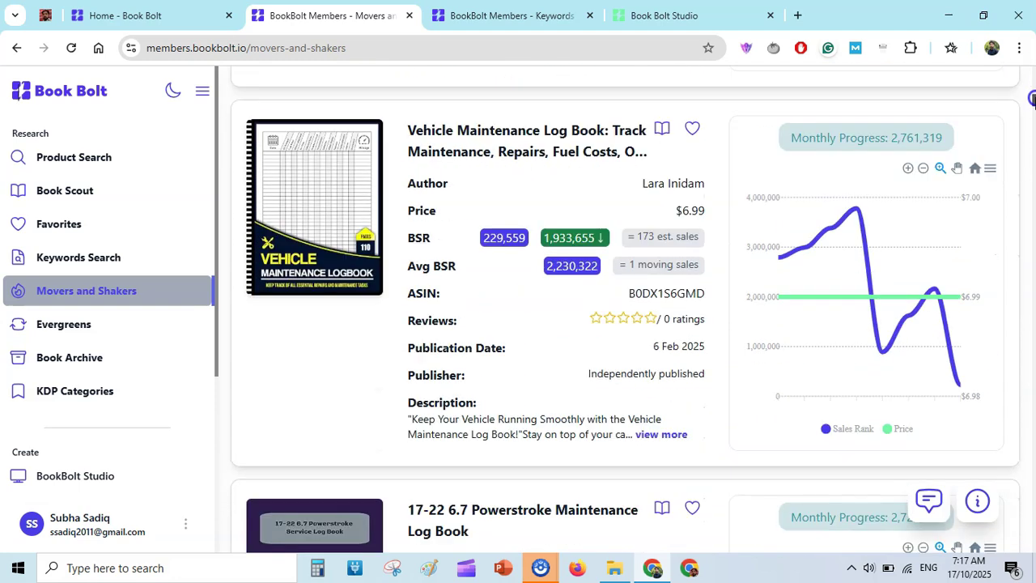
pyautogui.moveTo(1032, 97); pyautogui.dragTo(1033, 102)
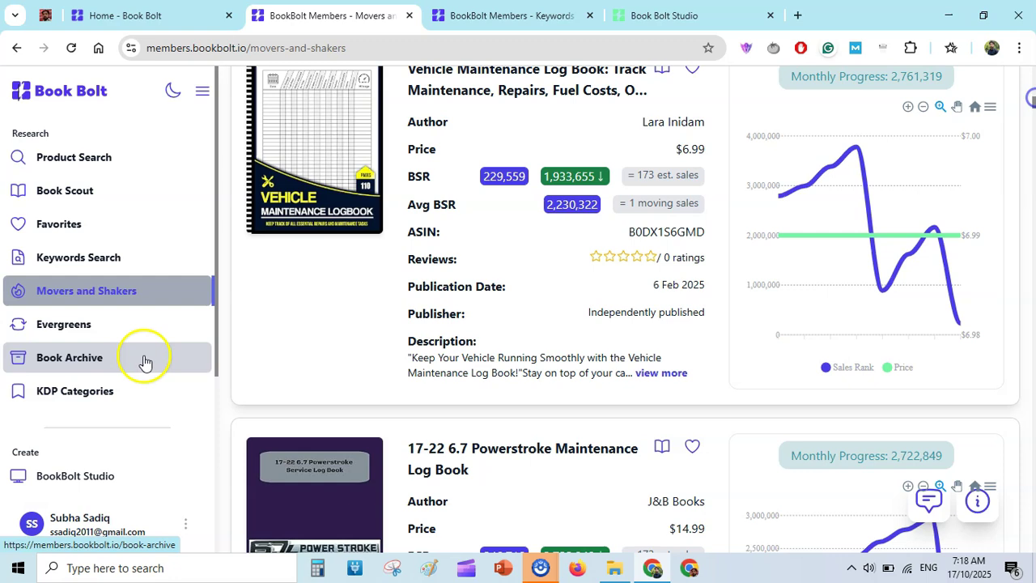
# Step: Search Evergreens for three-month Tracker books with maximum average BSR 100,000
pyautogui.click(135, 331)
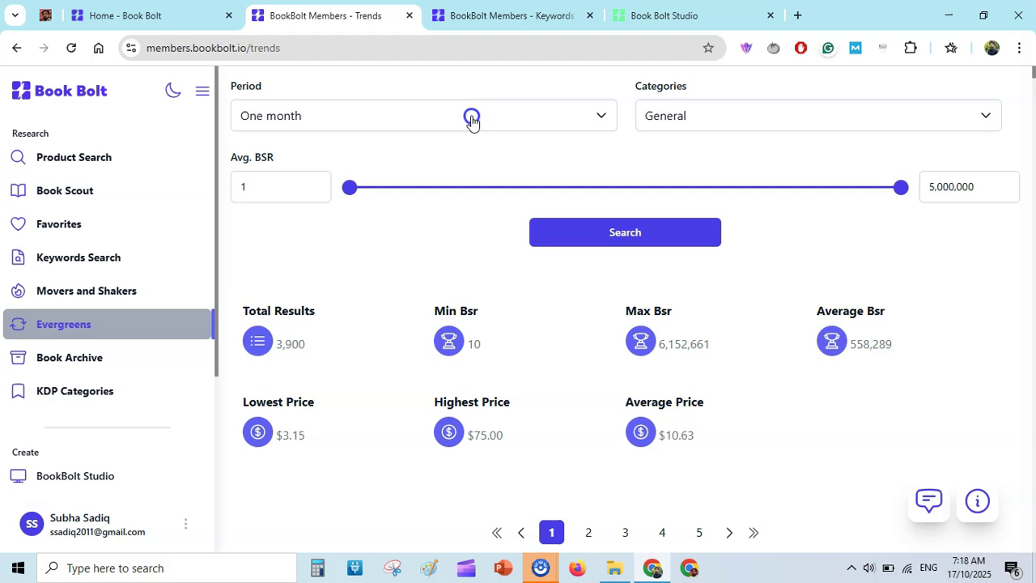
pyautogui.click(472, 120)
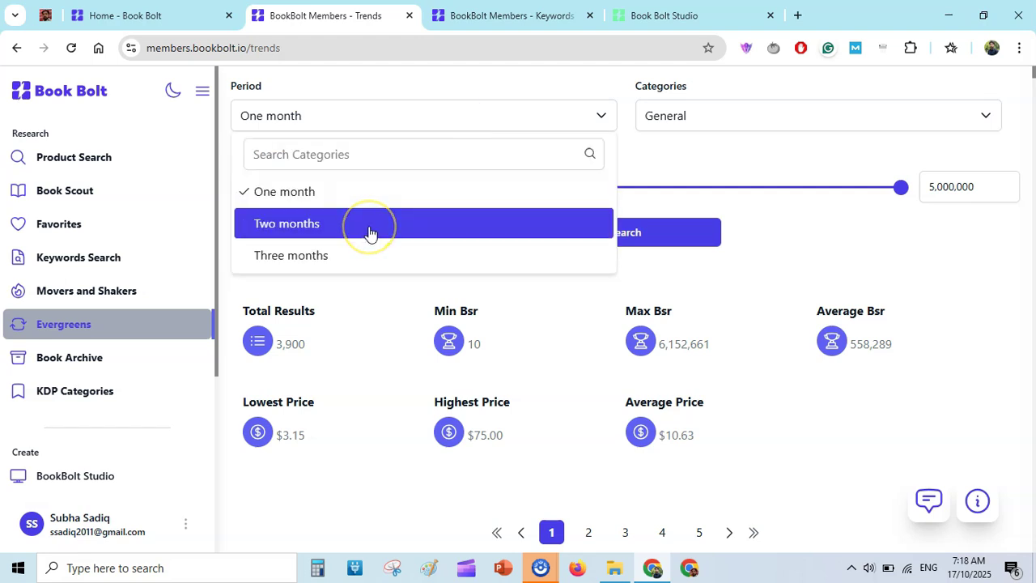
pyautogui.click(338, 257)
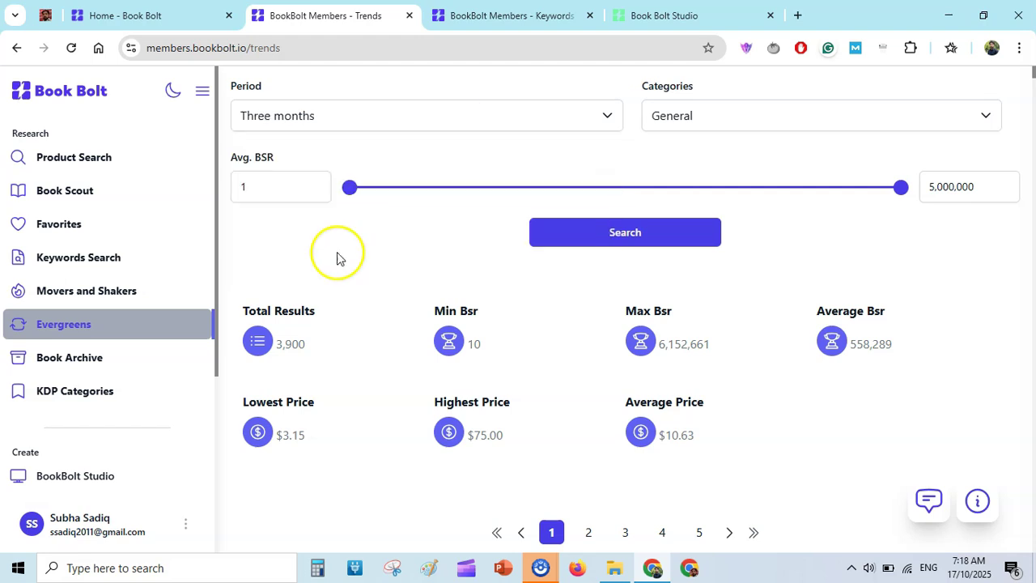
pyautogui.click(740, 118)
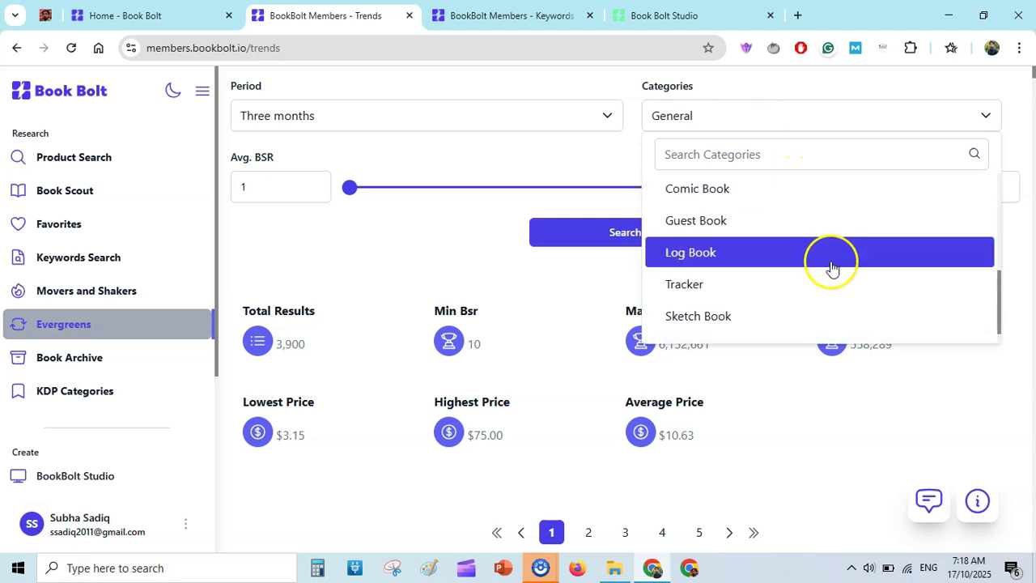
pyautogui.click(797, 285)
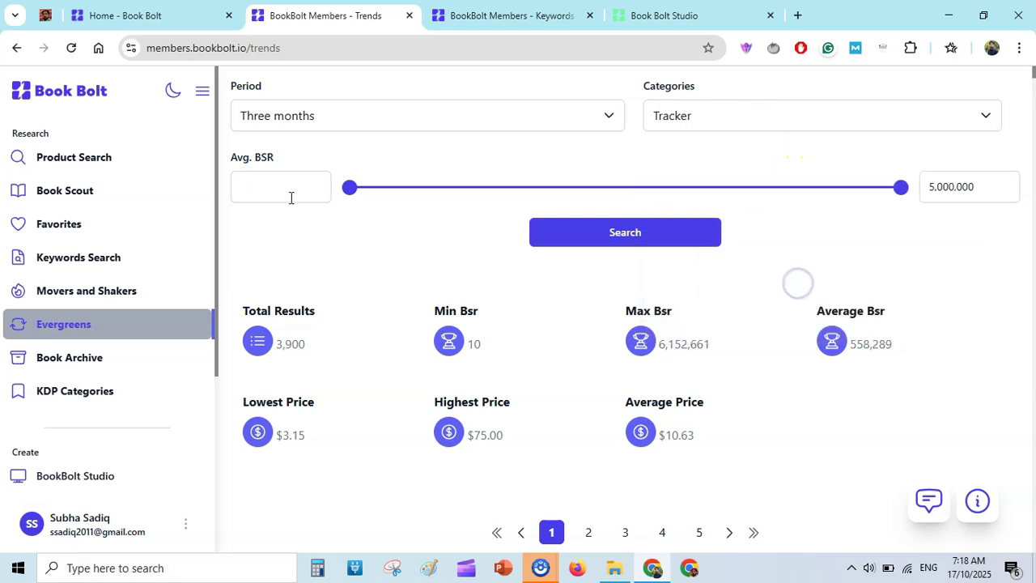
pyautogui.doubleClick(985, 188)
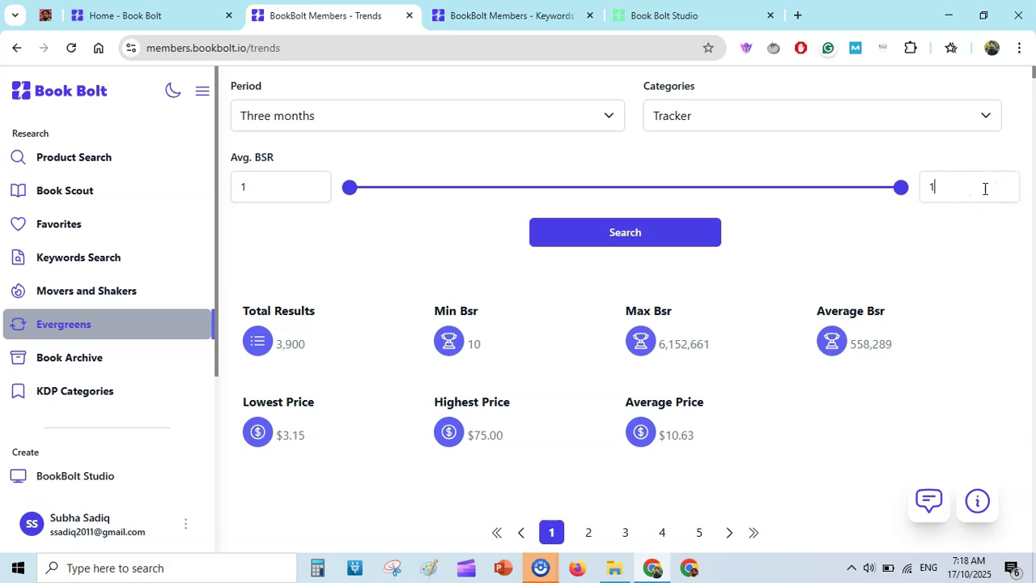
pyautogui.write('00,000')
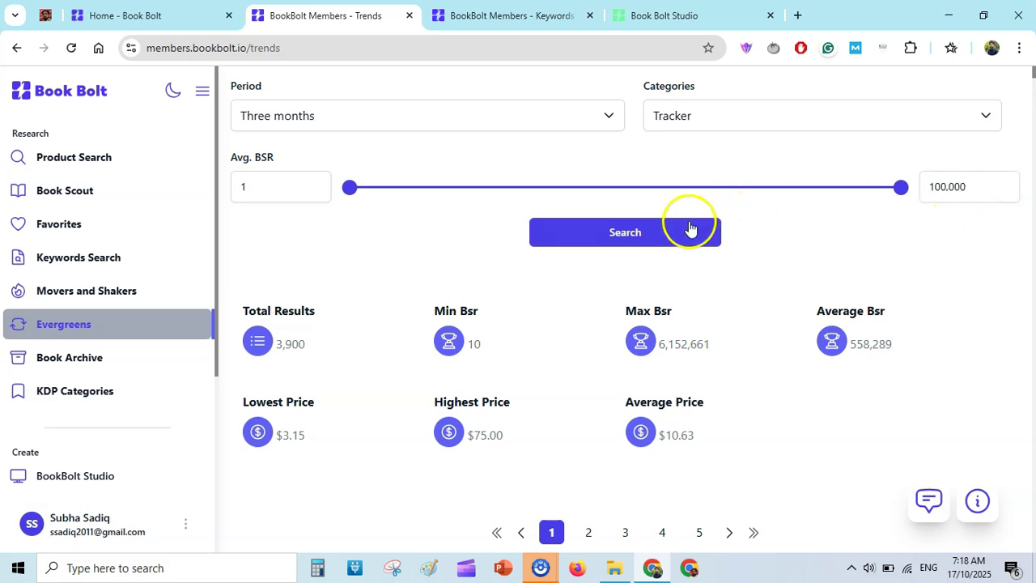
pyautogui.click(677, 229)
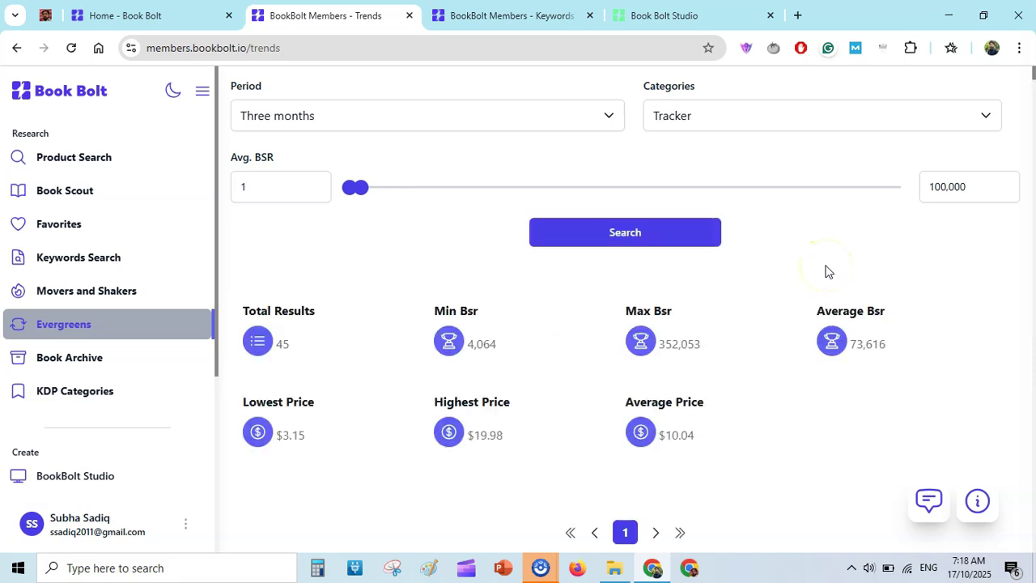
# Step: Scroll down to view the 45 Tracker results averaging $10.04
pyautogui.click(1034, 114)
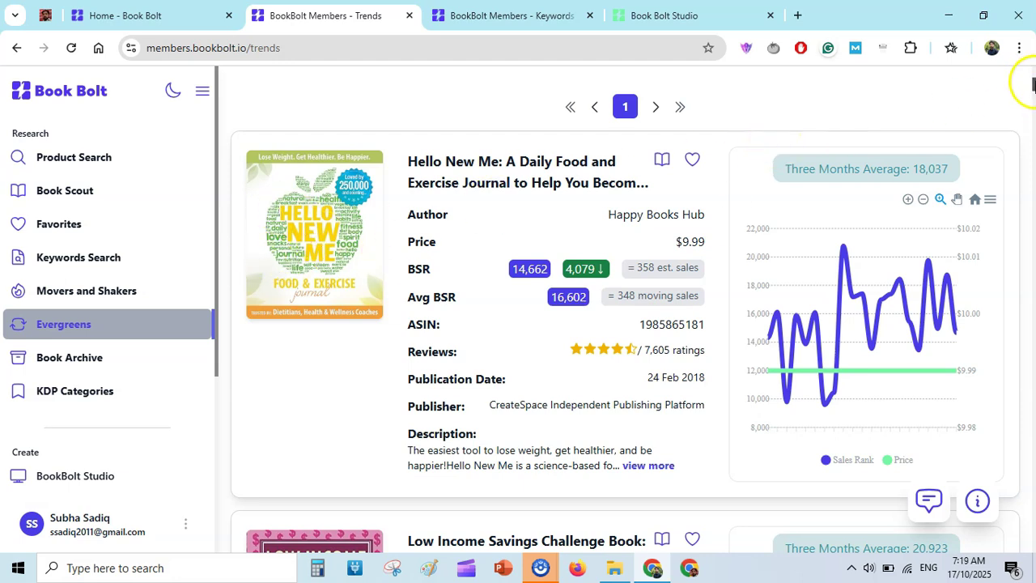
pyautogui.moveTo(1034, 83); pyautogui.dragTo(1034, 113)
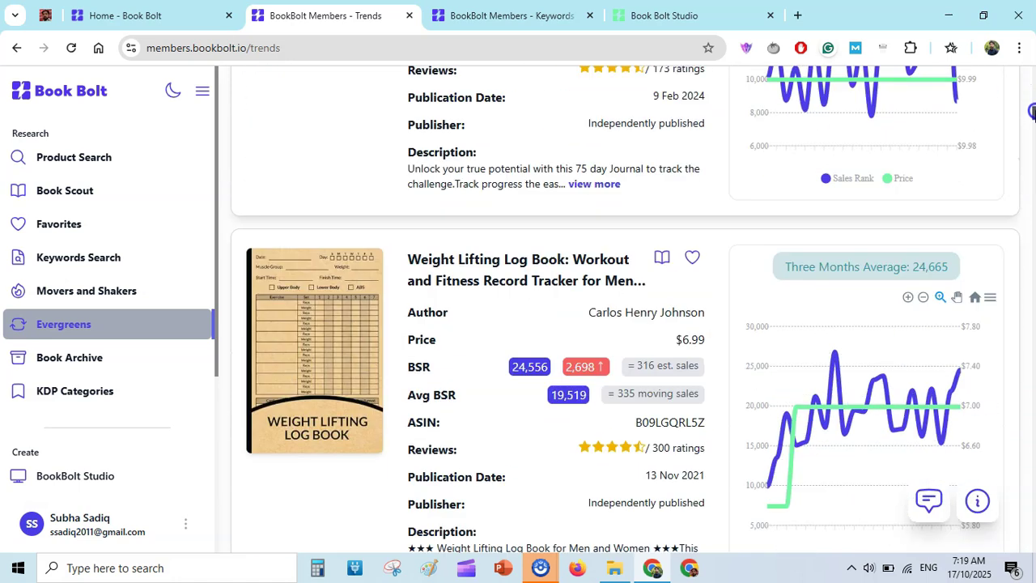
pyautogui.moveTo(1032, 113)
pyautogui.mouseDown()
pyautogui.moveTo(1032, 148)
pyautogui.moveTo(1032, 64)
pyautogui.mouseUp()
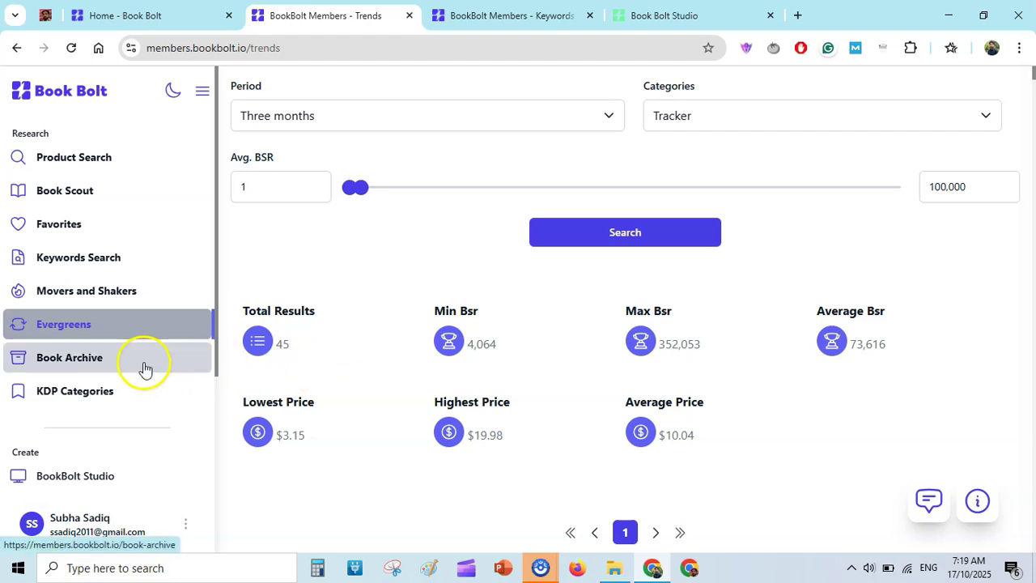
# Step: Open the Book Archive and choose 17 October 2025 as the archive date
pyautogui.click(89, 364)
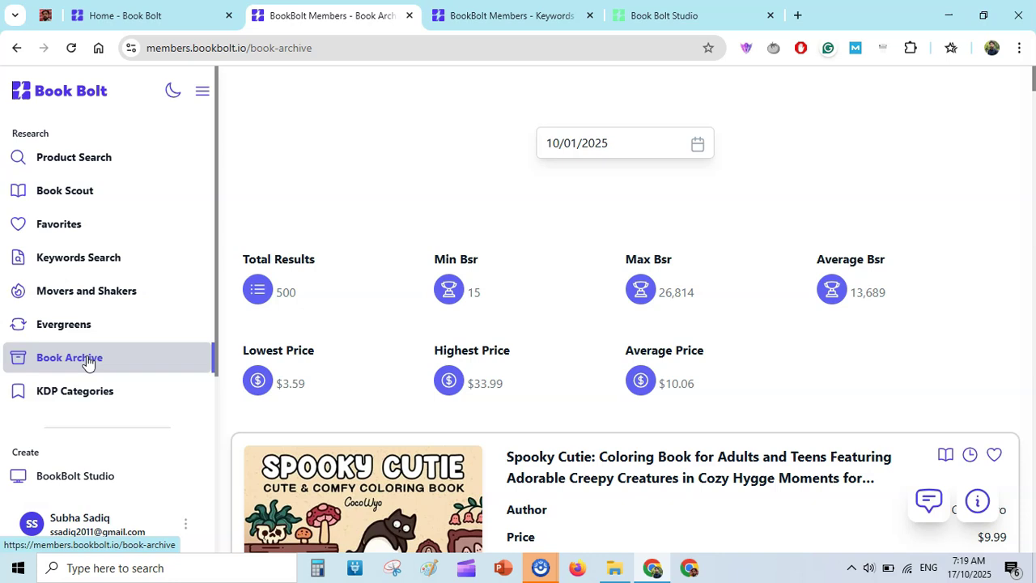
pyautogui.click(697, 145)
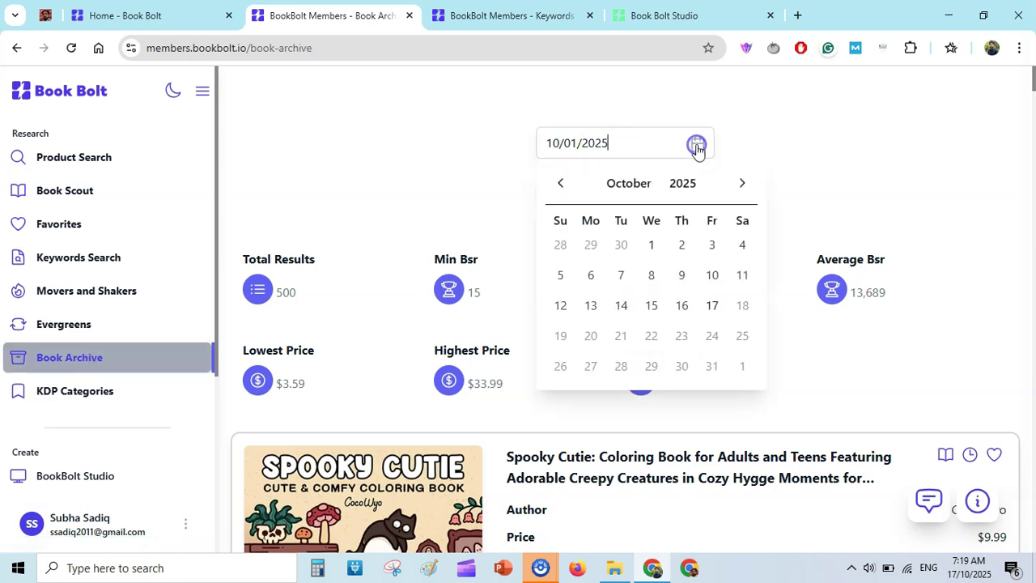
pyautogui.click(650, 246)
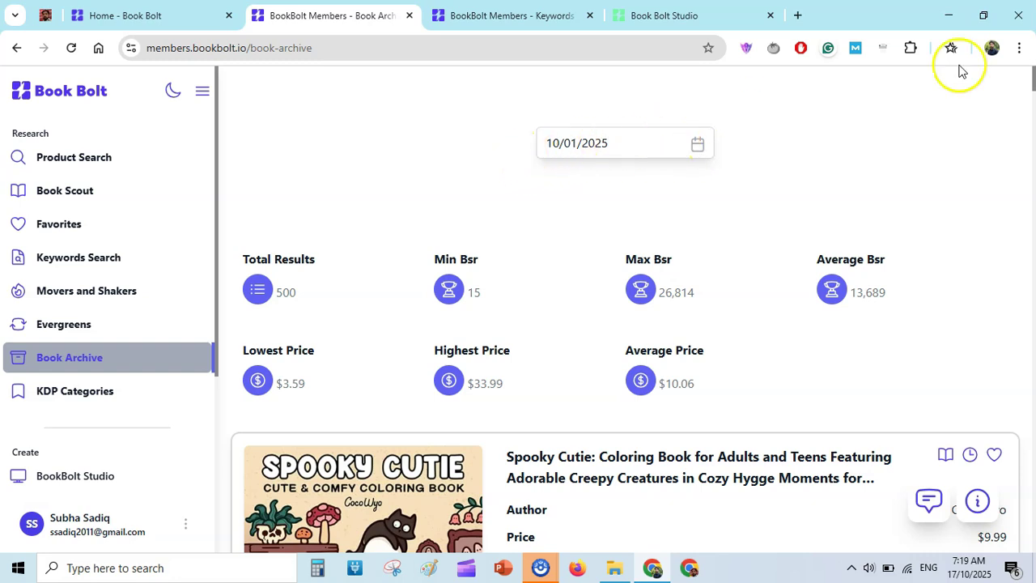
pyautogui.moveTo(1032, 77)
pyautogui.mouseDown()
pyautogui.moveTo(1032, 213)
pyautogui.moveTo(1032, 73)
pyautogui.mouseUp()
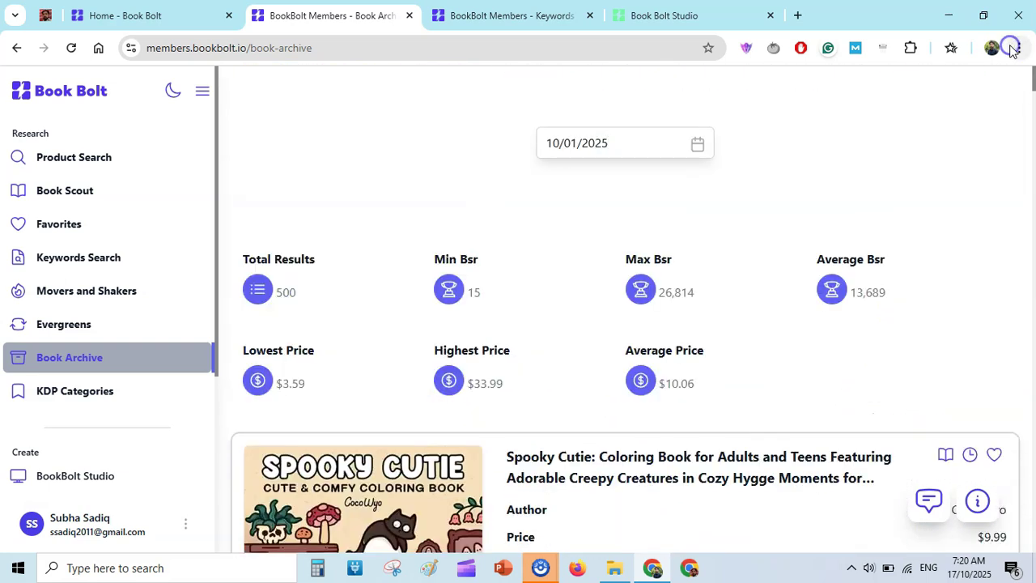
pyautogui.click(698, 143)
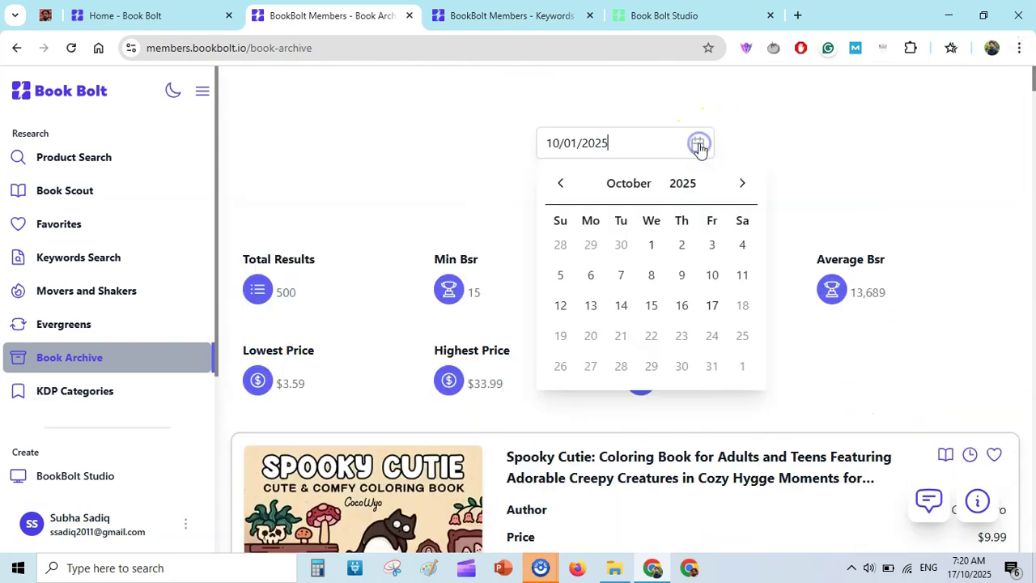
pyautogui.click(713, 308)
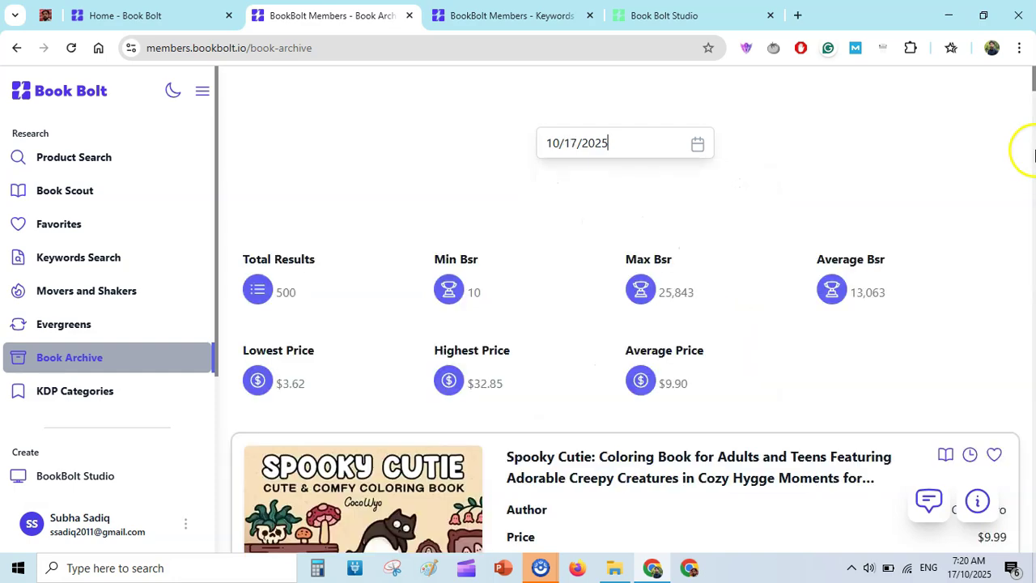
pyautogui.moveTo(1034, 101)
pyautogui.mouseDown()
pyautogui.moveTo(1033, 362)
pyautogui.moveTo(1033, 77)
pyautogui.mouseUp()
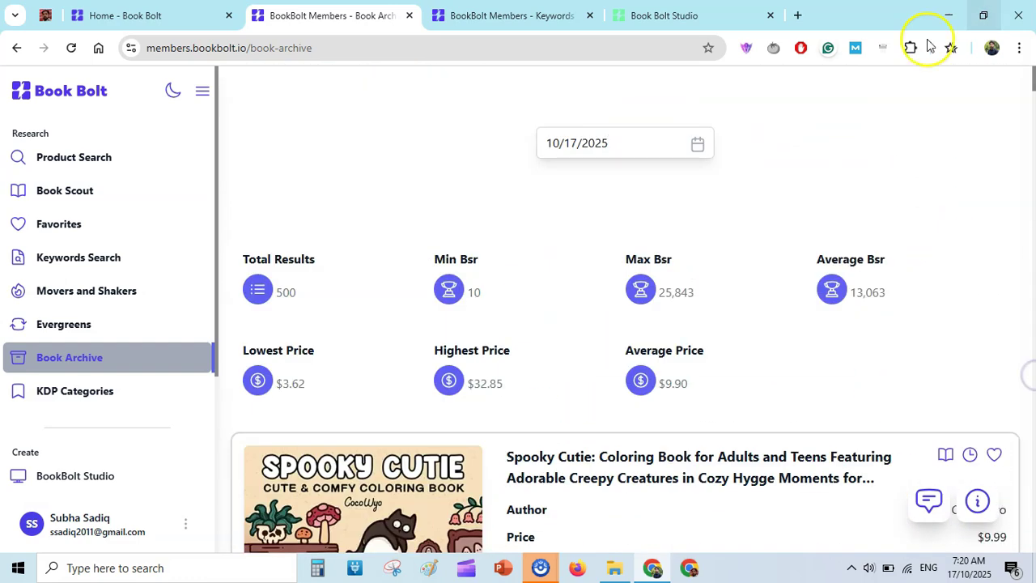
# Step: Rerun the KDP Categories search for math workbook and scroll the high-relevance results
pyautogui.click(85, 391)
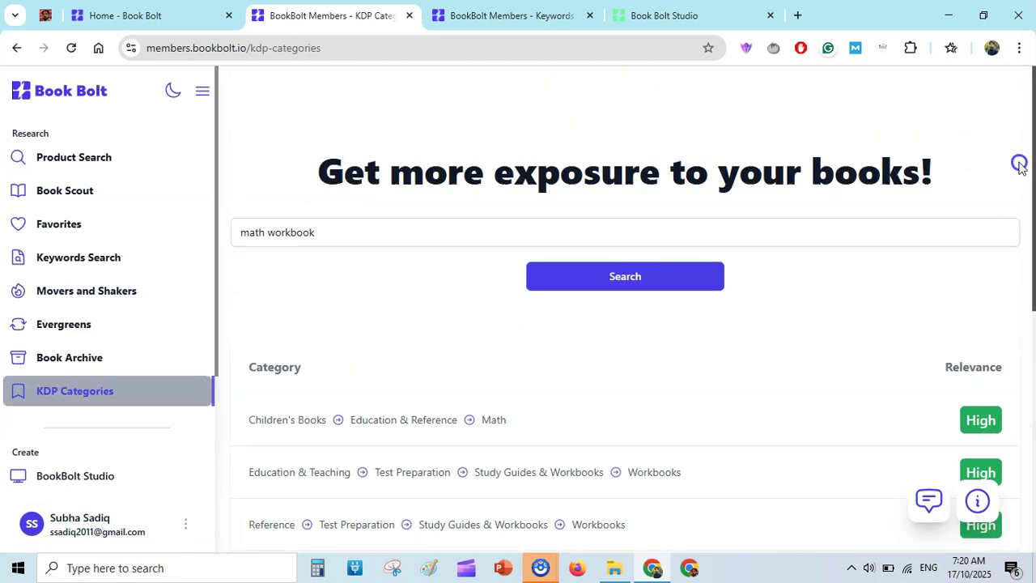
pyautogui.scroll(-1, 1028, 226)
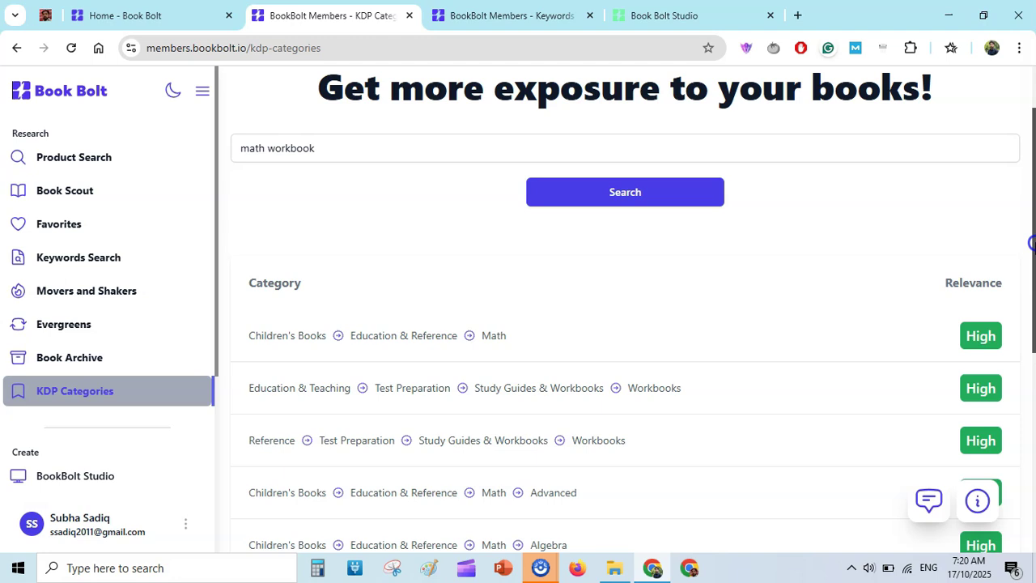
pyautogui.moveTo(1031, 243)
pyautogui.mouseDown()
pyautogui.moveTo(1031, 309)
pyautogui.moveTo(1021, 247)
pyautogui.mouseUp()
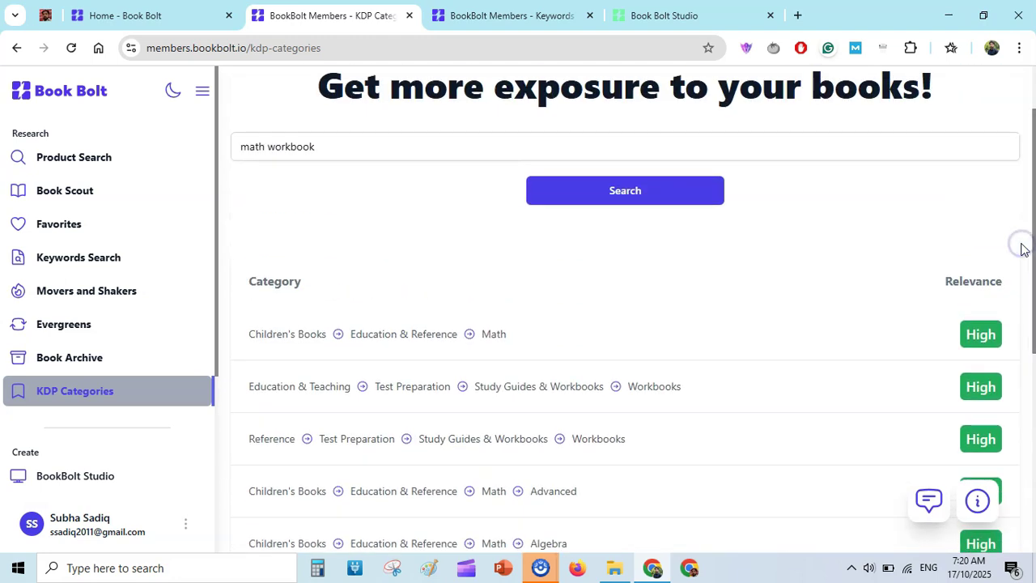
pyautogui.click(301, 146)
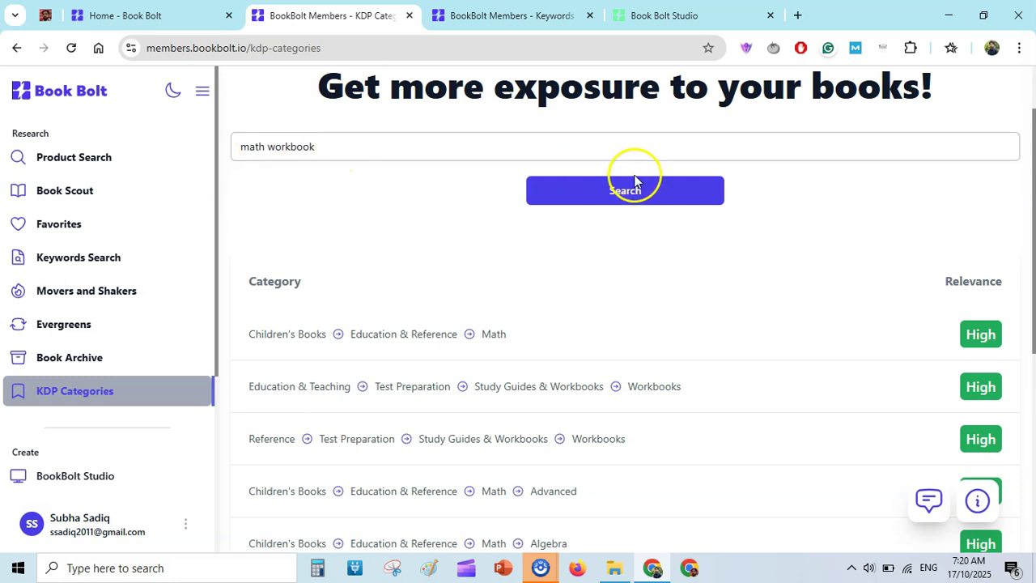
pyautogui.click(635, 193)
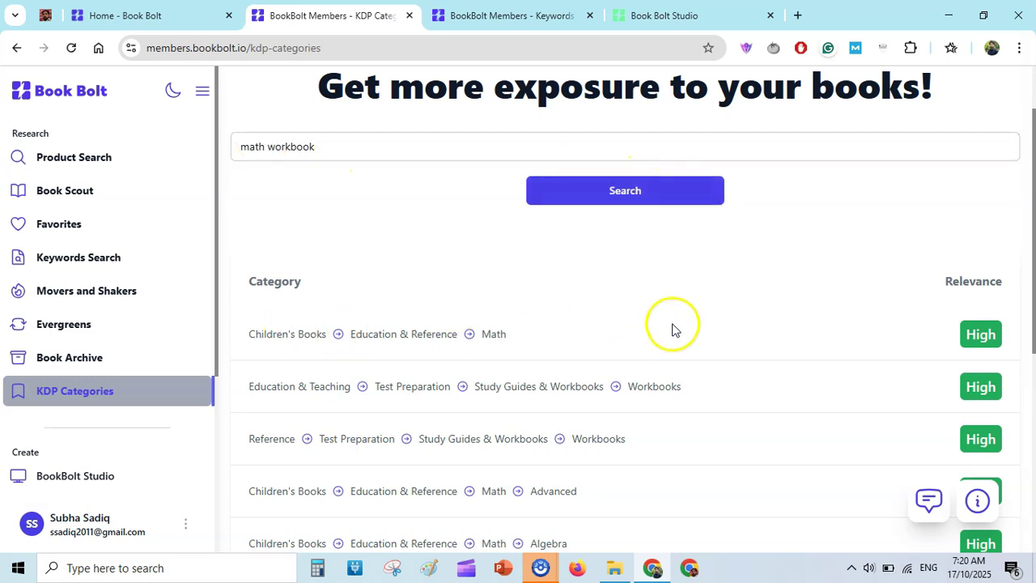
pyautogui.moveTo(1030, 242); pyautogui.dragTo(1031, 254)
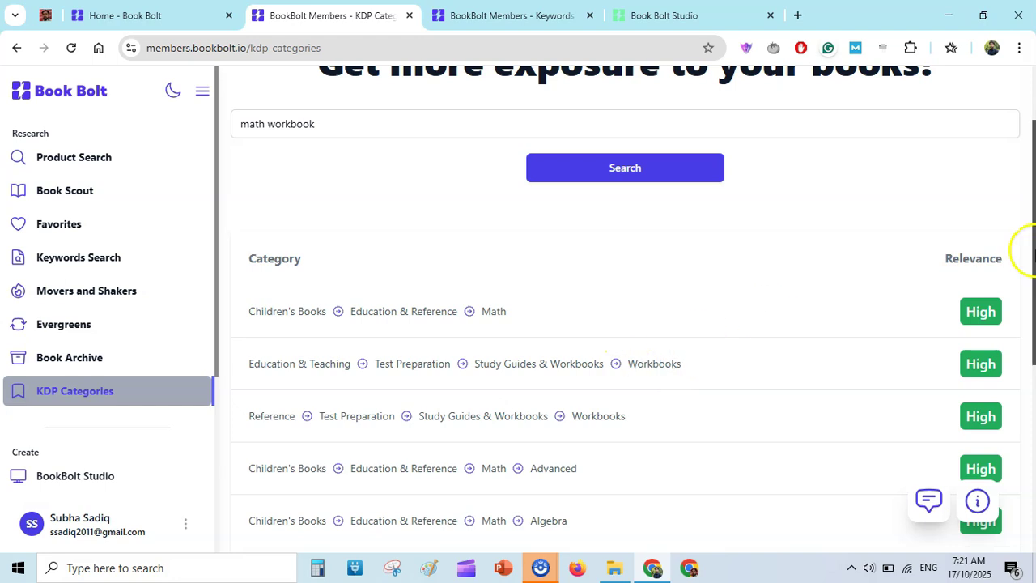
pyautogui.moveTo(1030, 255)
pyautogui.mouseDown()
pyautogui.moveTo(1032, 287)
pyautogui.moveTo(990, 167)
pyautogui.mouseUp()
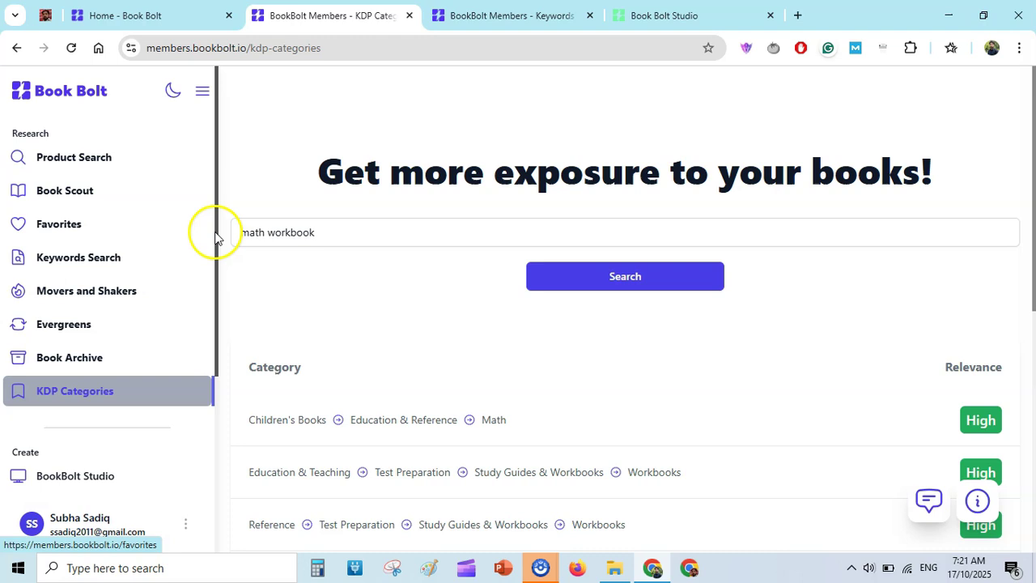
# Step: Review the category list, then close the anxiety and stress relief keyword results tab
pyautogui.moveTo(216, 239); pyautogui.dragTo(215, 383)
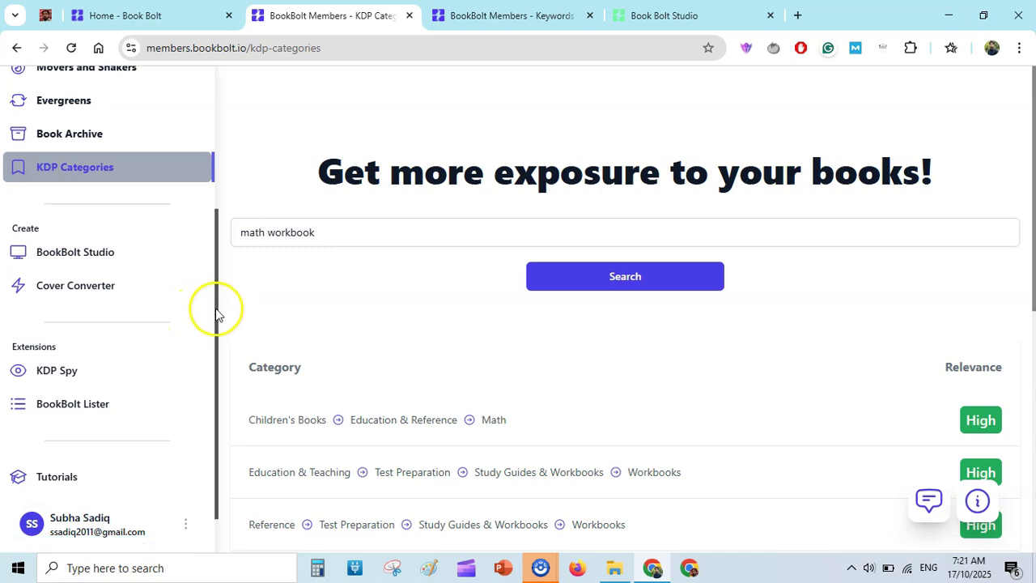
pyautogui.moveTo(217, 311); pyautogui.dragTo(215, 363)
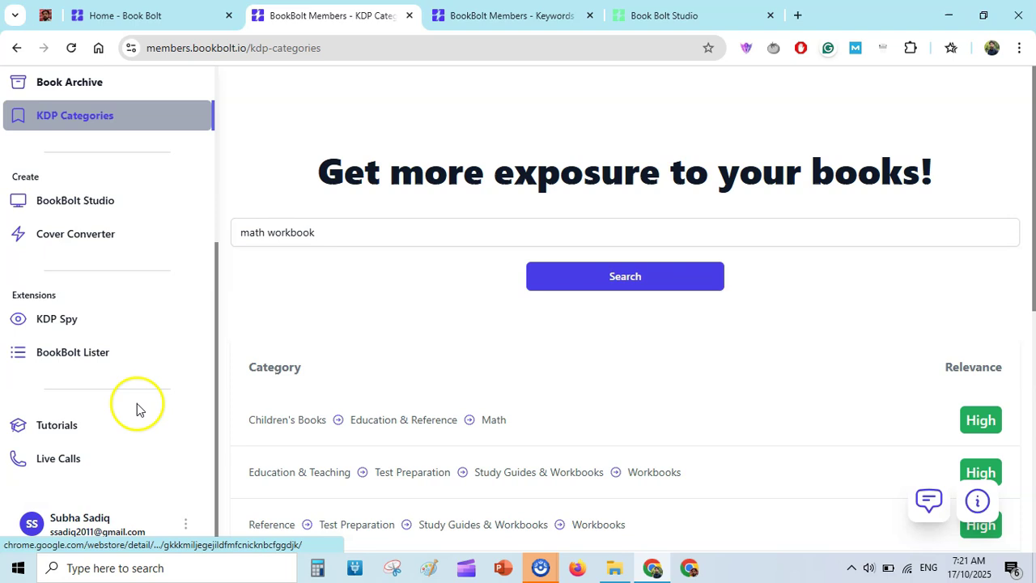
pyautogui.scroll(4, 136, 408)
pyautogui.hotkey('ctrl', 'Tab')
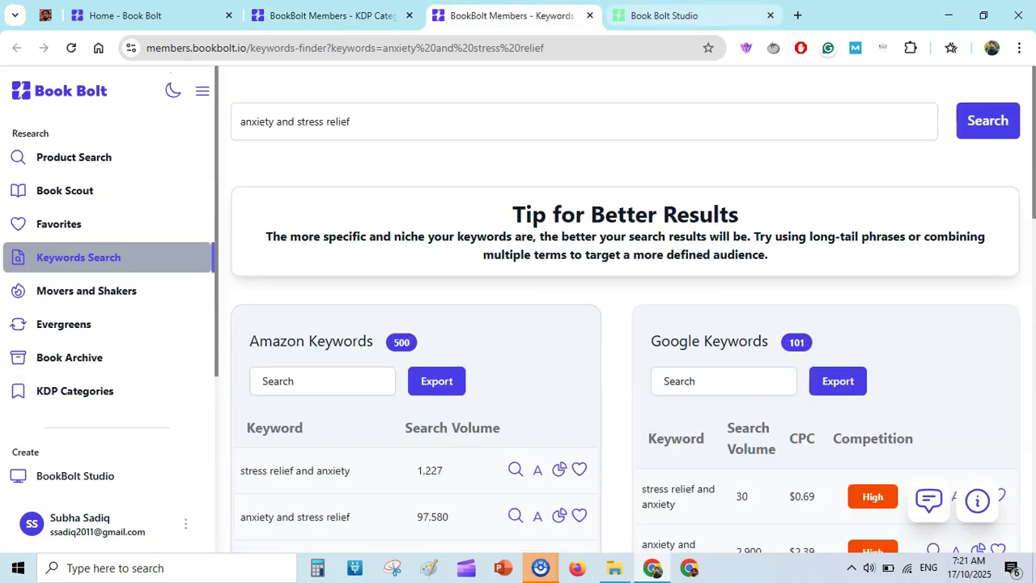
pyautogui.hotkey('ctrl', 'w')
# Step: Open the 24-page Kindness storybook in Studio and view Page 2
pyautogui.click(193, 506)
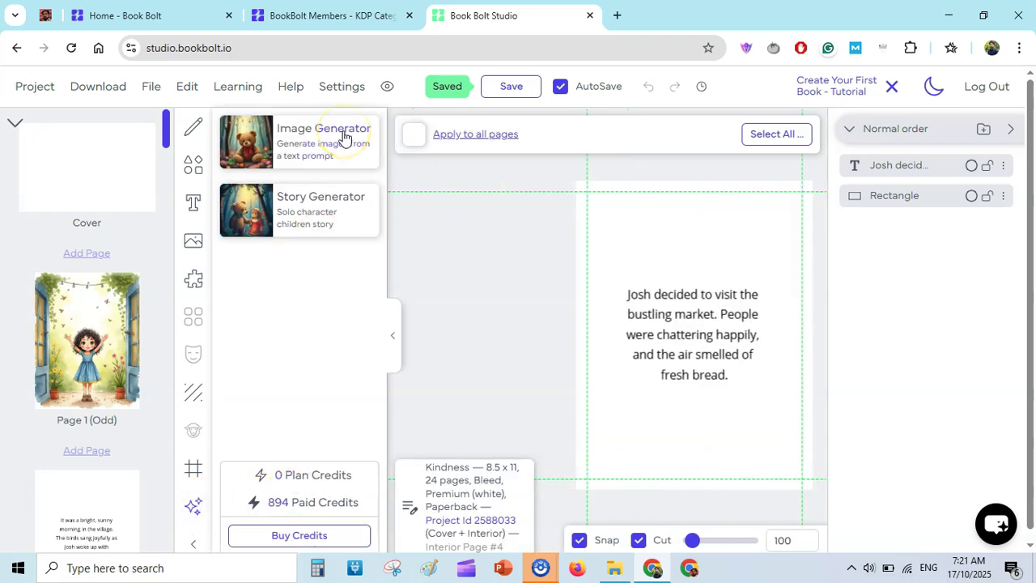
pyautogui.click(327, 212)
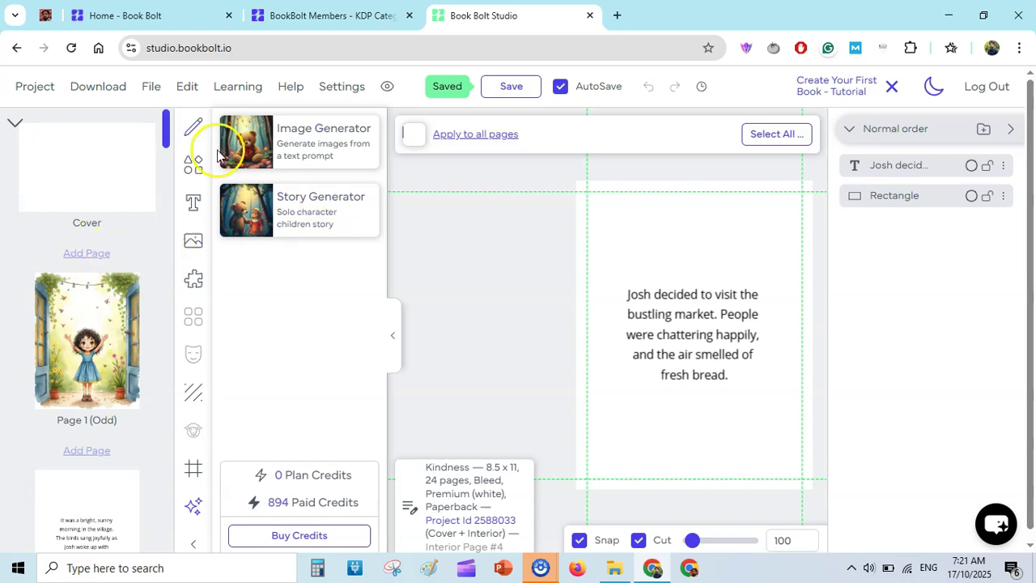
pyautogui.scroll(-2, 169, 127)
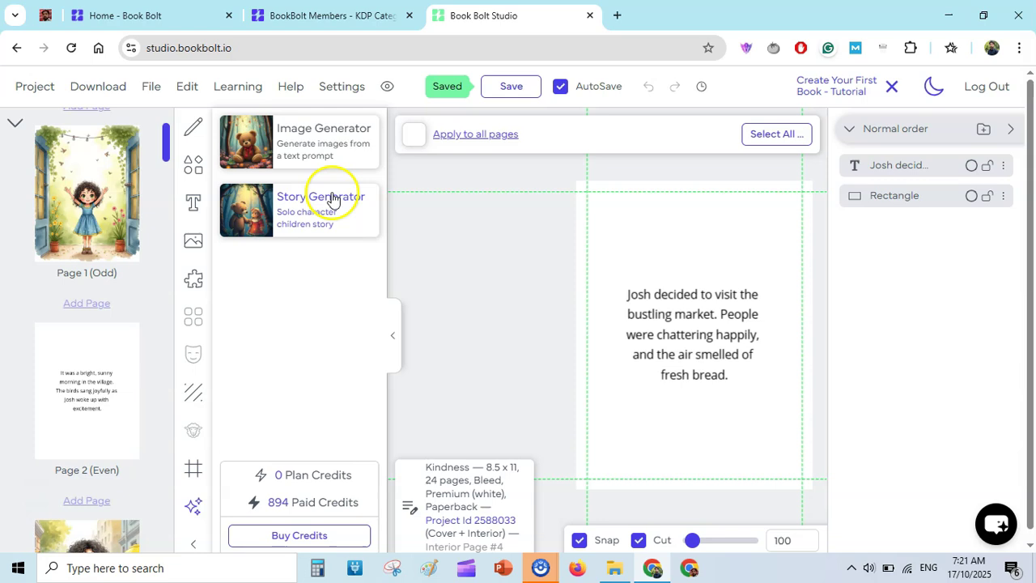
pyautogui.click(104, 387)
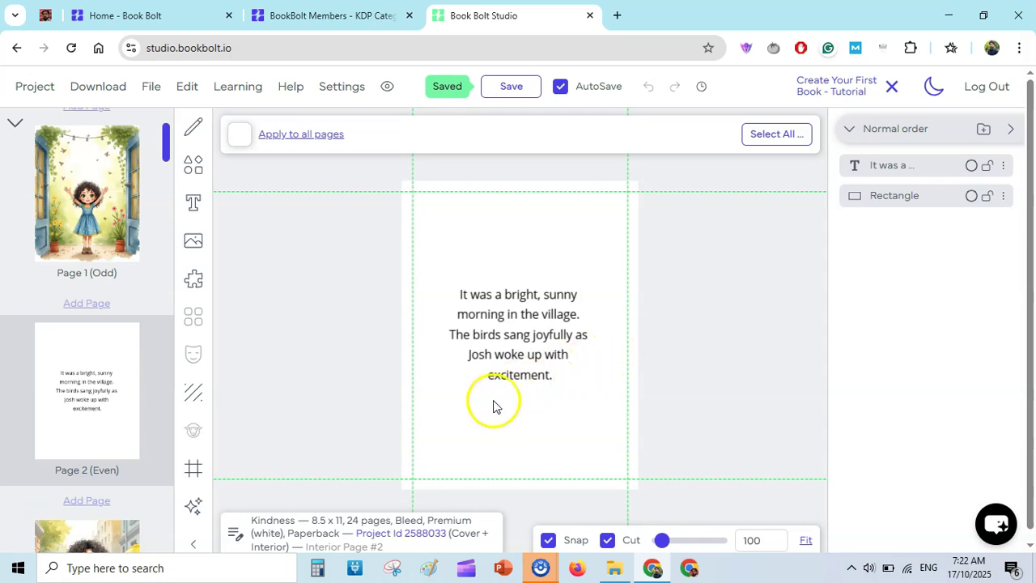
pyautogui.moveTo(166, 136); pyautogui.dragTo(171, 174)
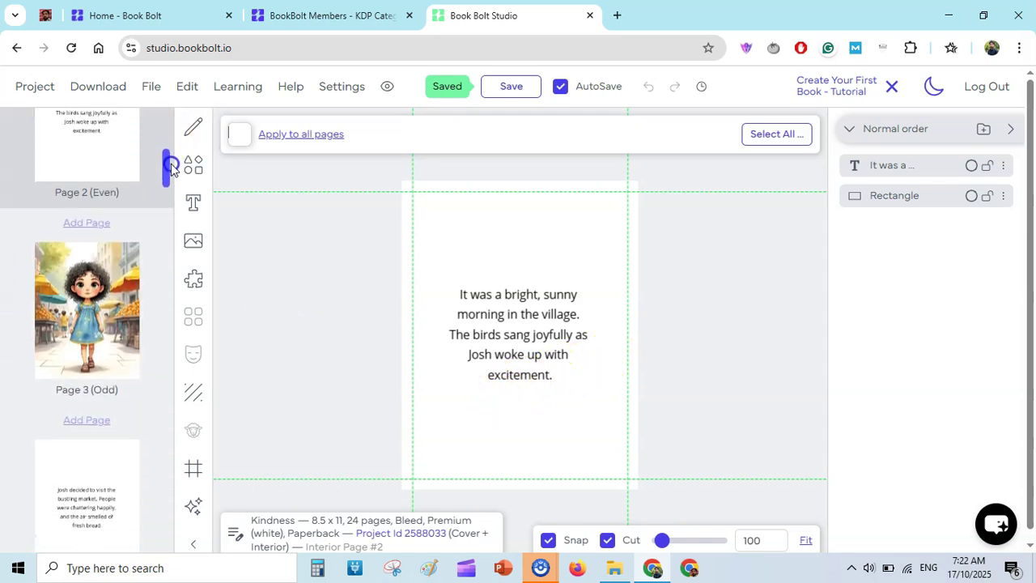
# Step: Step through Pages 3 to 6, ending on Josh spotting a kitten stuck in a tree
pyautogui.click(89, 207)
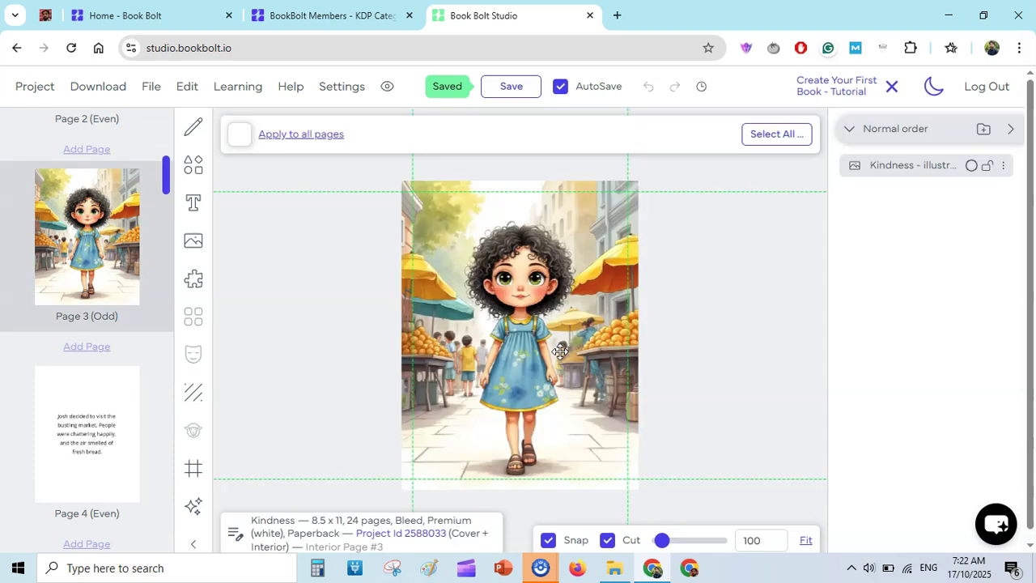
pyautogui.moveTo(166, 158); pyautogui.dragTo(166, 163)
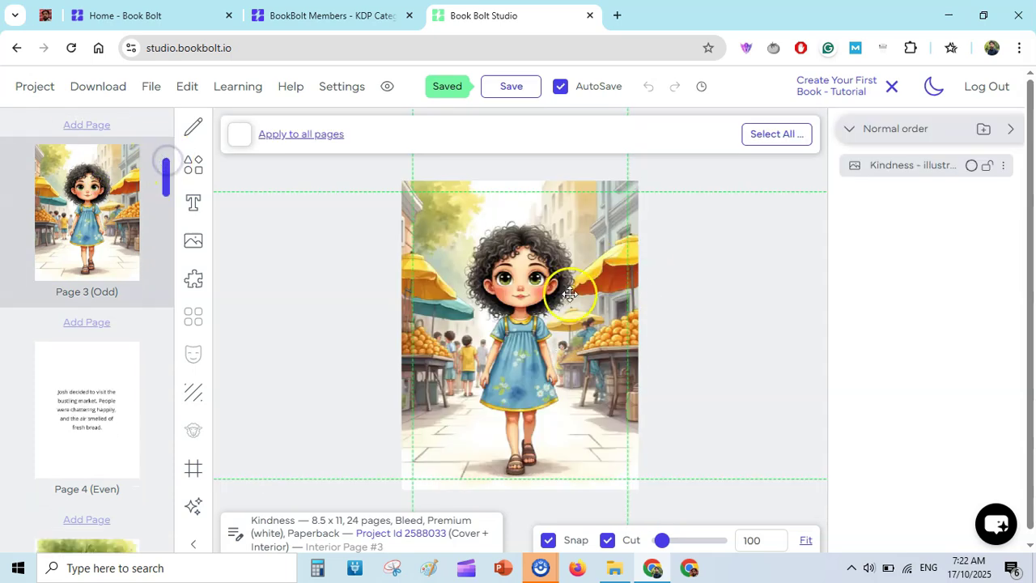
pyautogui.click(111, 384)
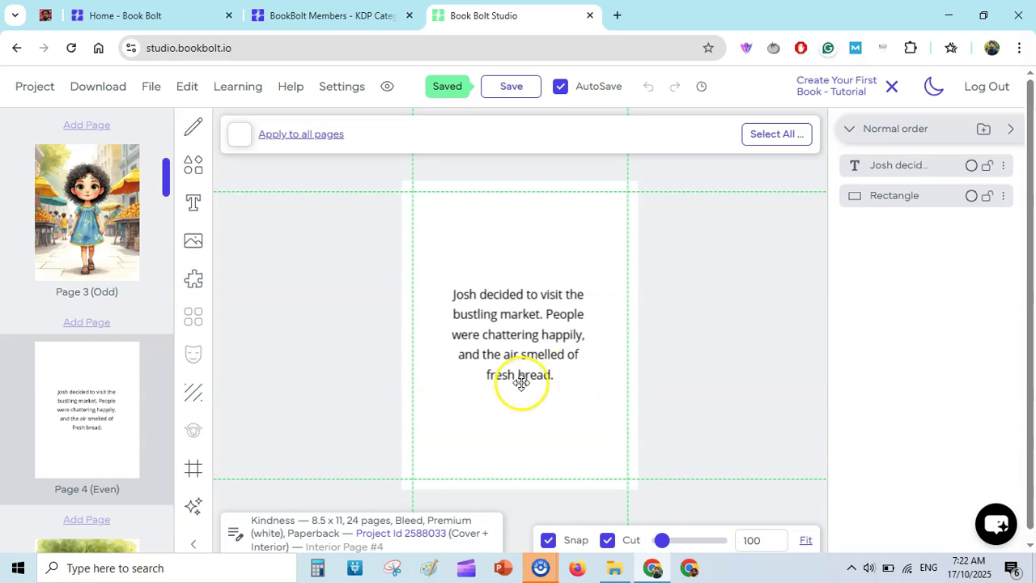
pyautogui.scroll(1, 167, 165)
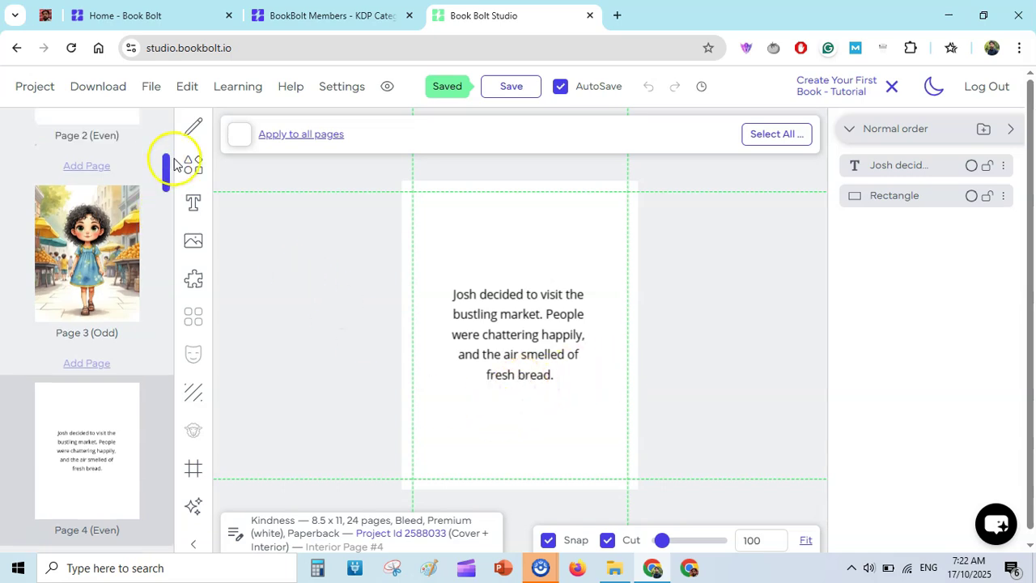
pyautogui.moveTo(170, 168); pyautogui.dragTo(165, 218)
pyautogui.click(89, 275)
pyautogui.click(87, 319)
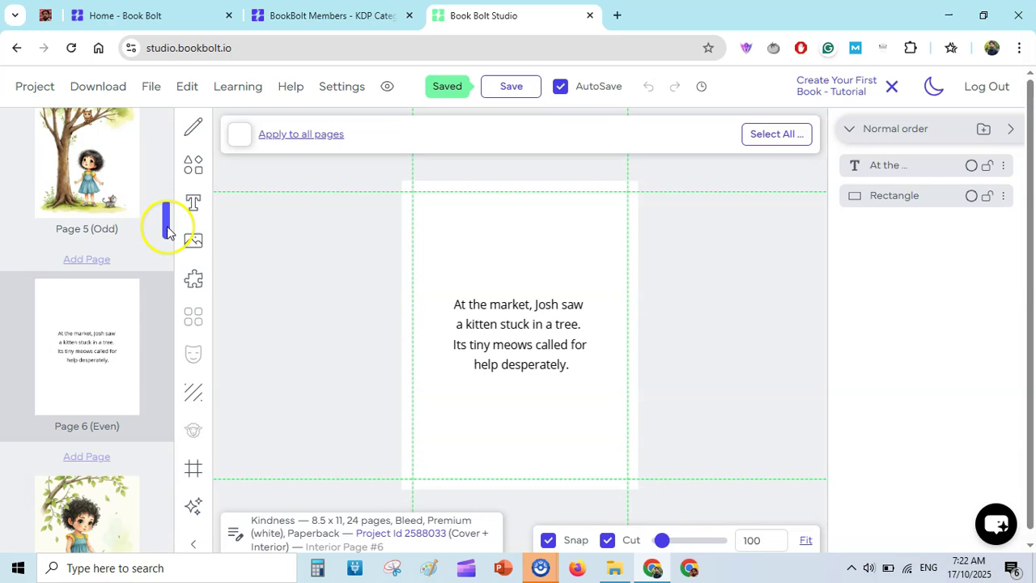
pyautogui.moveTo(167, 232); pyautogui.dragTo(170, 219)
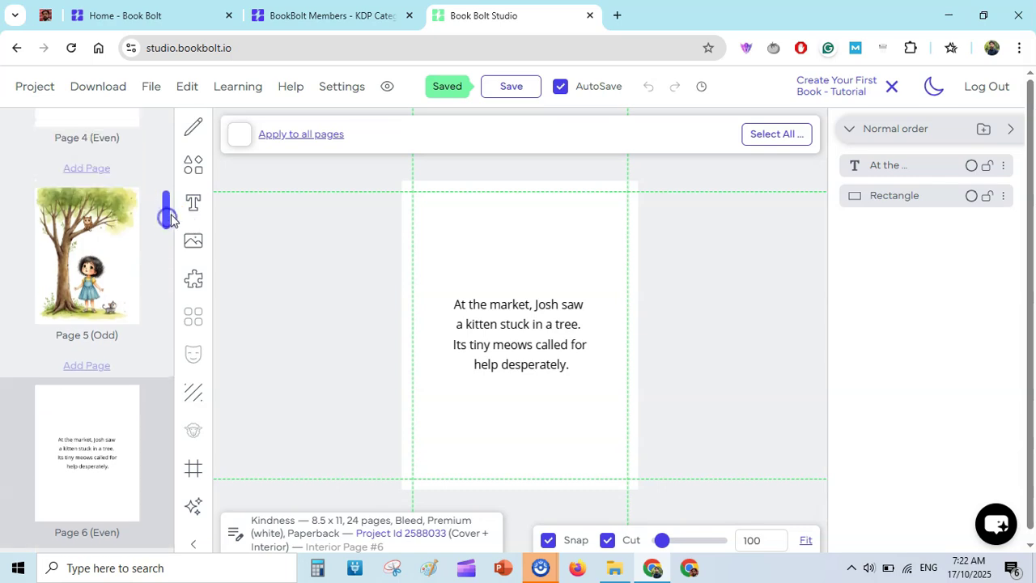
# Step: Open the AI Image Generator and keep the Precise generation mode
pyautogui.click(195, 506)
pyautogui.click(348, 156)
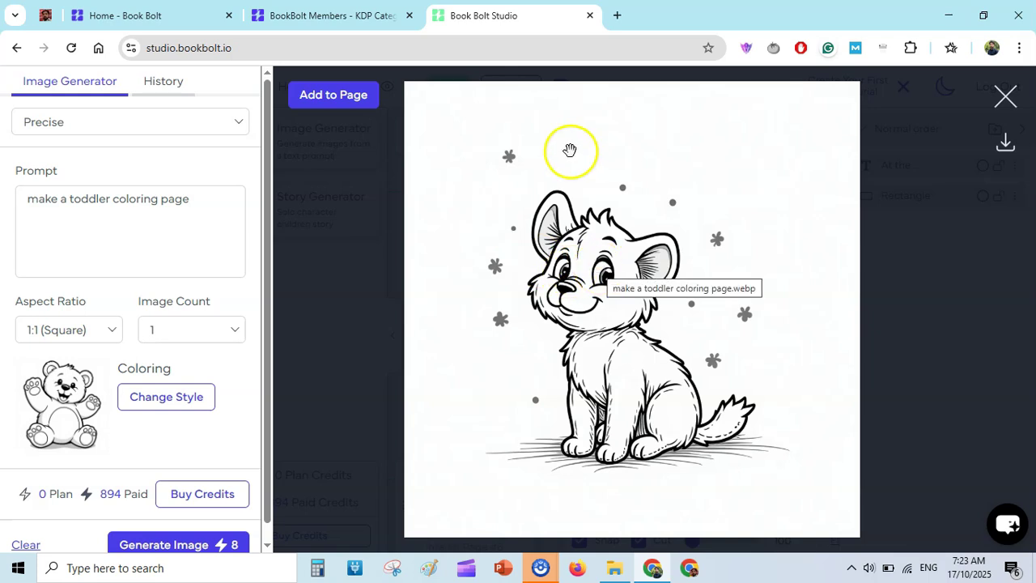
pyautogui.click(81, 123)
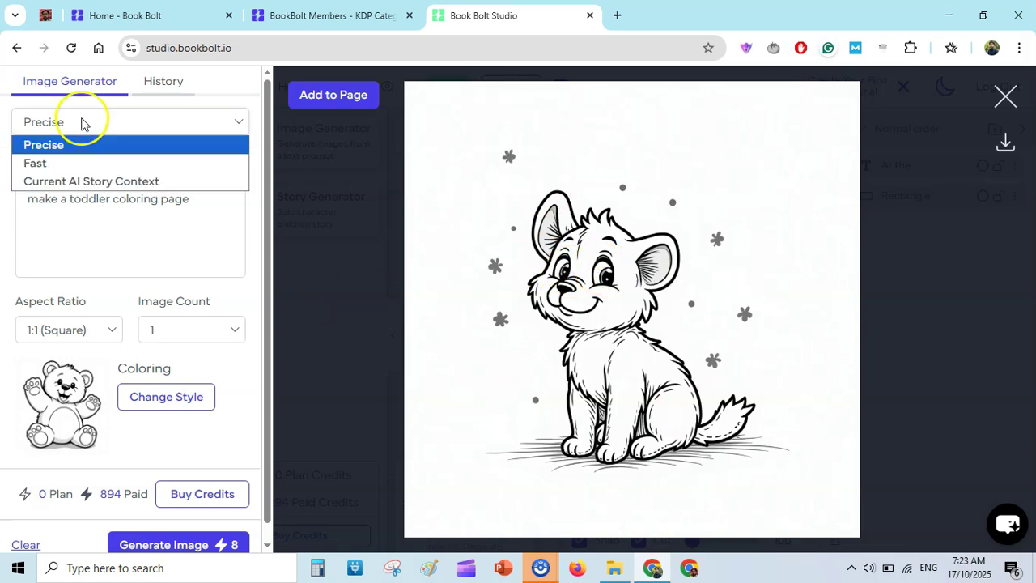
pyautogui.click(81, 123)
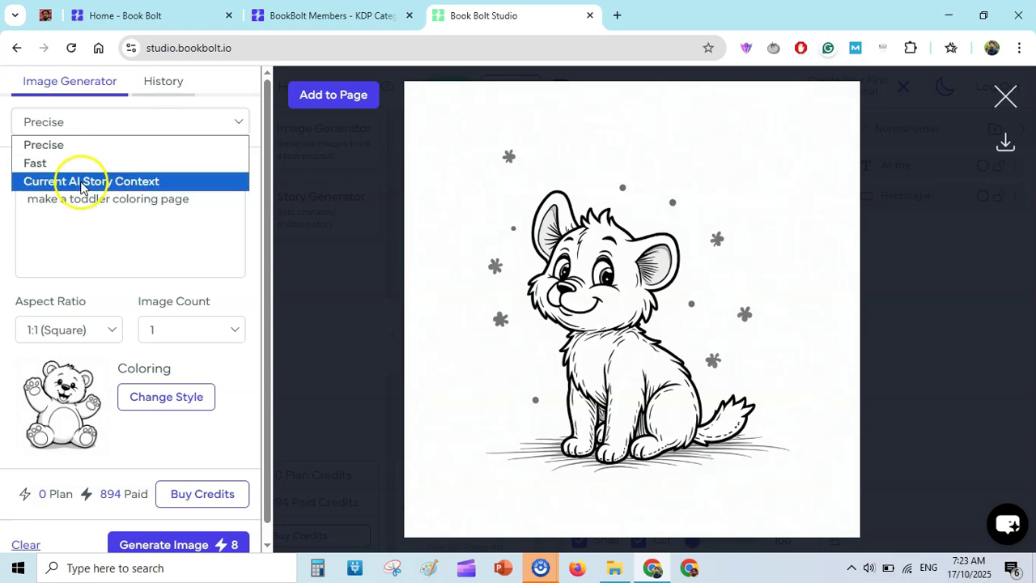
pyautogui.click(81, 144)
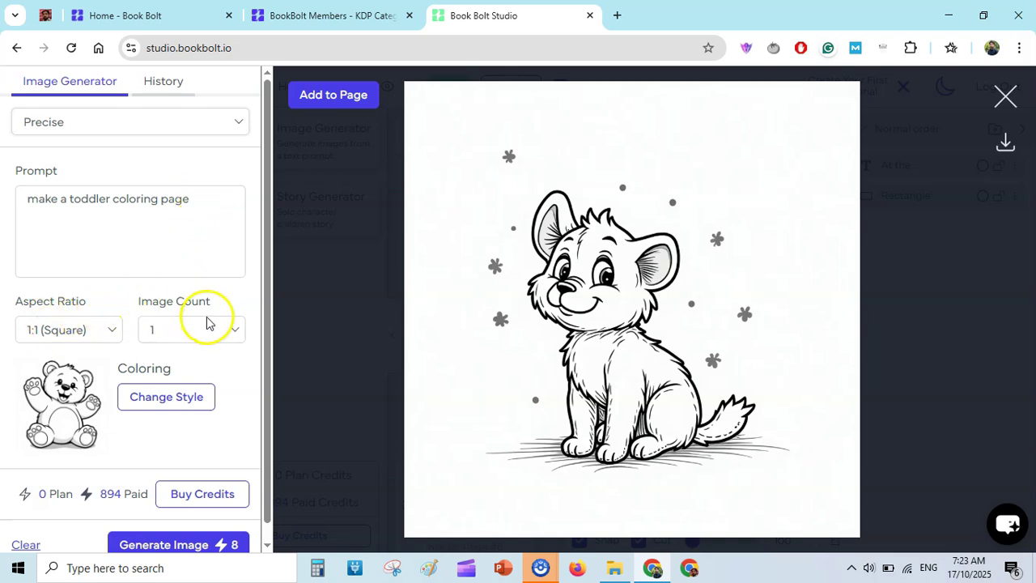
# Step: Browse the image styles list, then close it and the generated puppy preview
pyautogui.click(182, 400)
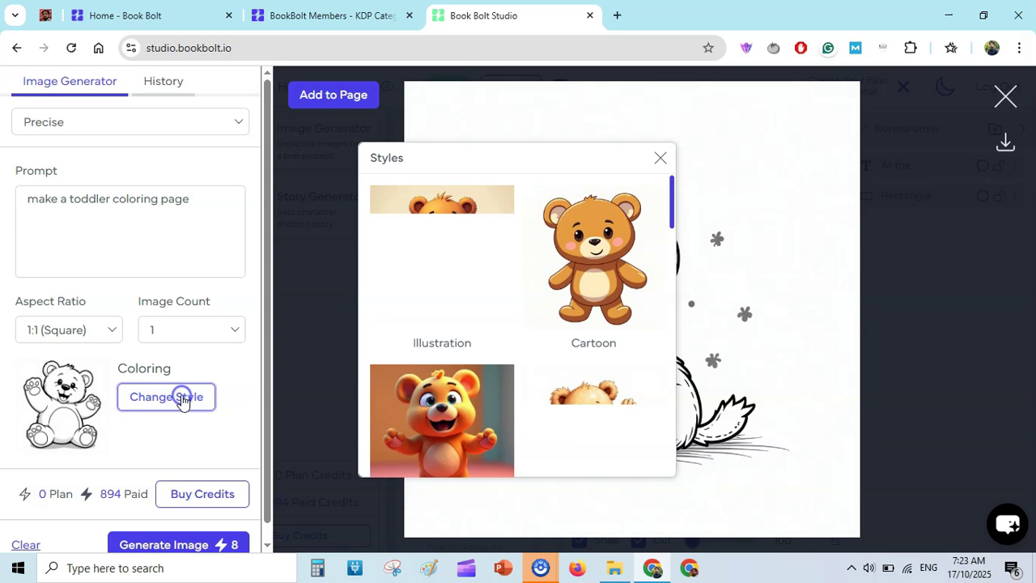
pyautogui.moveTo(671, 198); pyautogui.dragTo(671, 405)
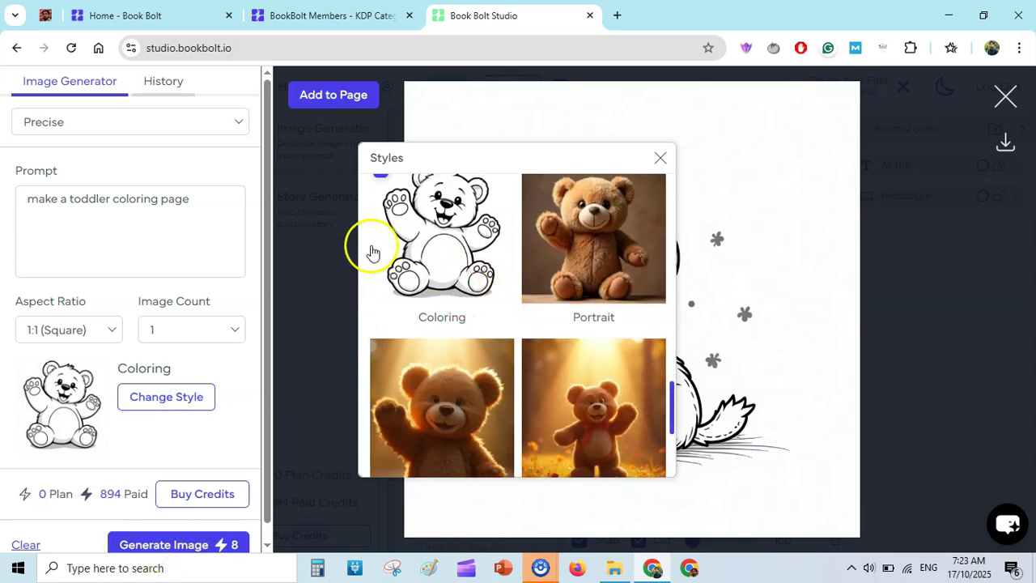
pyautogui.click(661, 157)
pyautogui.click(1006, 94)
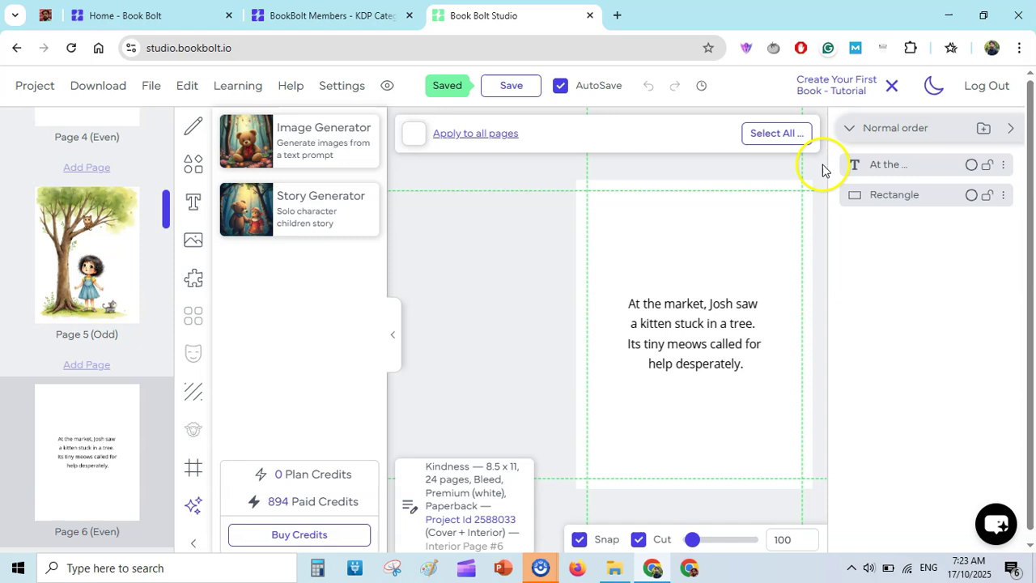
# Step: Check the KDP Categories tab, scroll the Home page, then return to the math workbook categories
pyautogui.scroll(-1, 1033, 197)
pyautogui.scroll(1, 1033, 232)
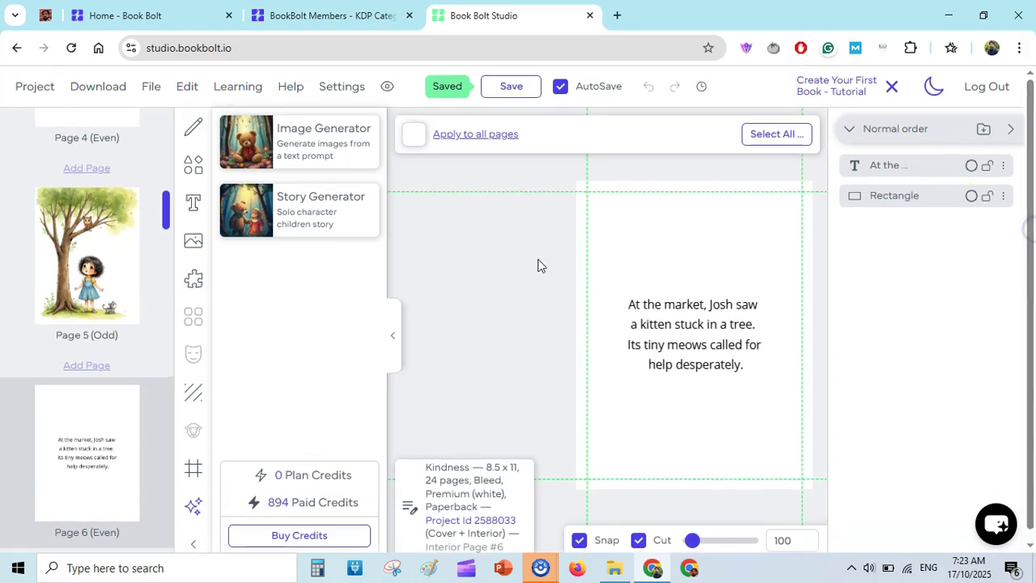
pyautogui.click(332, 16)
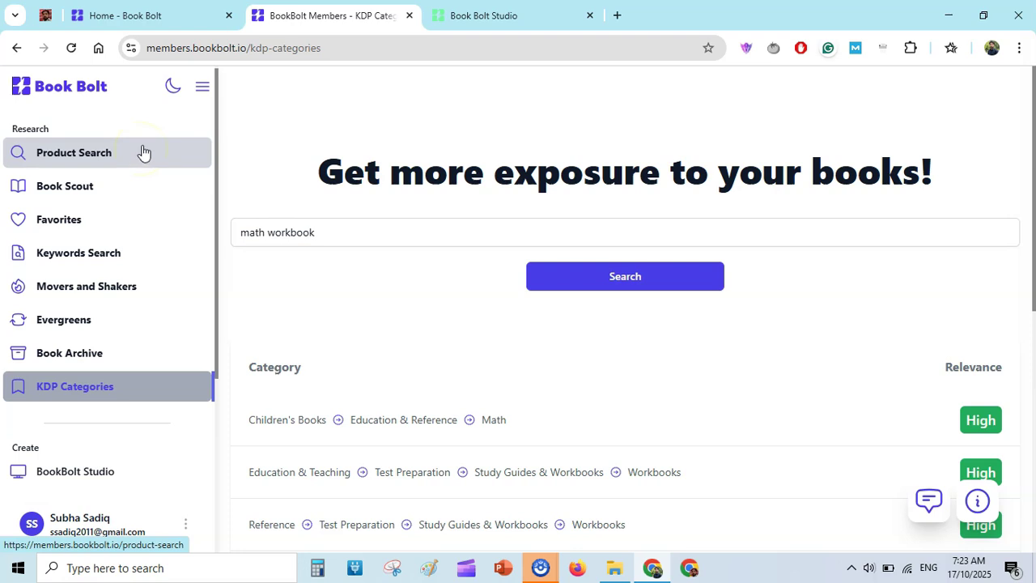
pyautogui.click(145, 15)
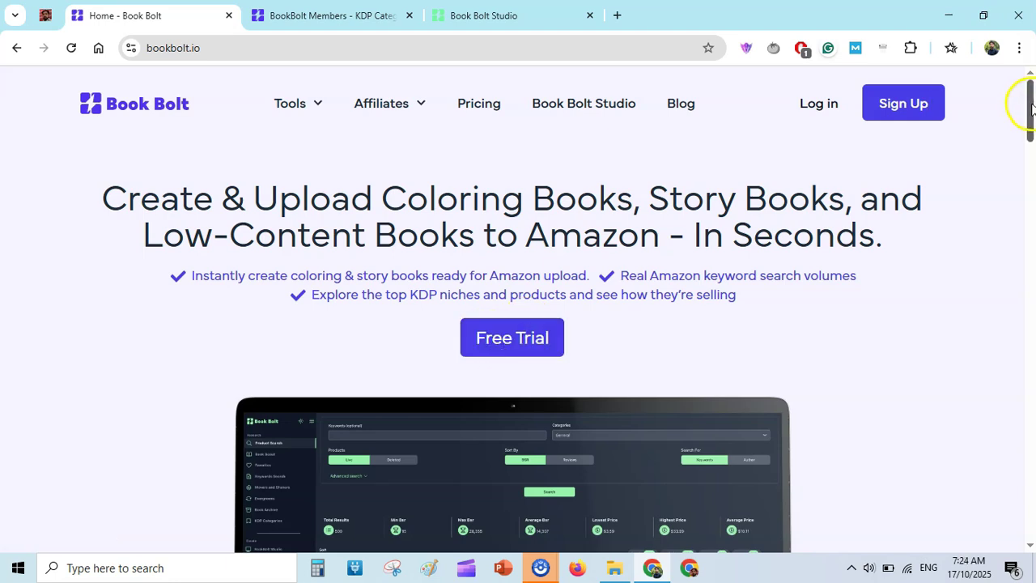
pyautogui.moveTo(1029, 110); pyautogui.dragTo(1029, 151)
pyautogui.scroll(5, 1029, 158)
pyautogui.moveTo(1029, 101); pyautogui.dragTo(1030, 133)
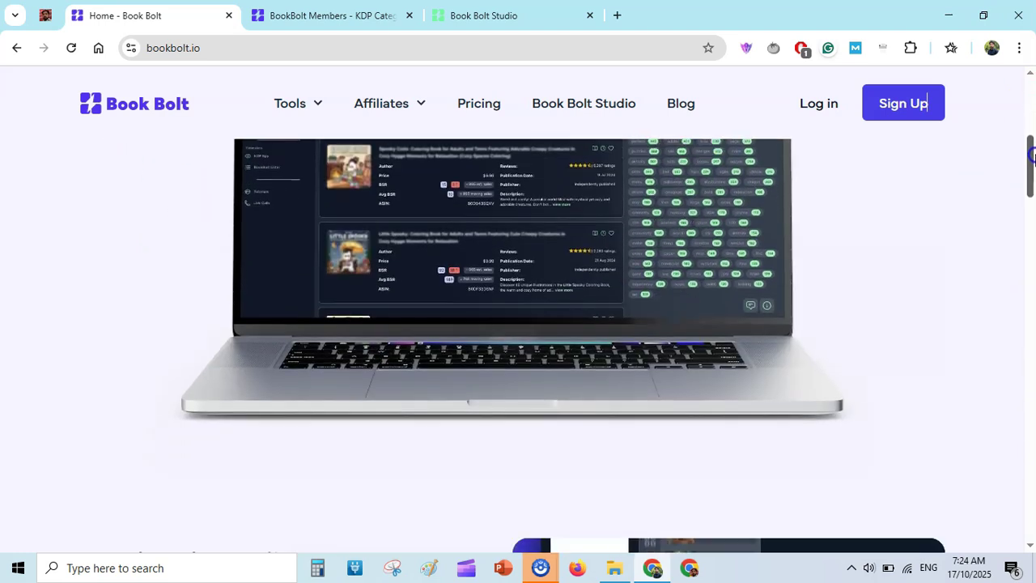
pyautogui.moveTo(1032, 133); pyautogui.dragTo(1032, 178)
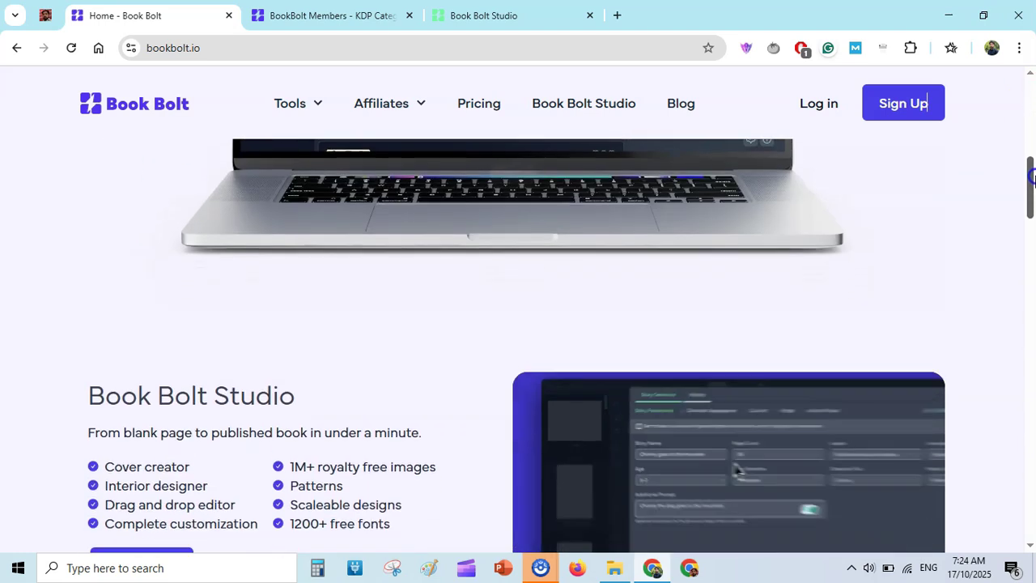
pyautogui.click(323, 15)
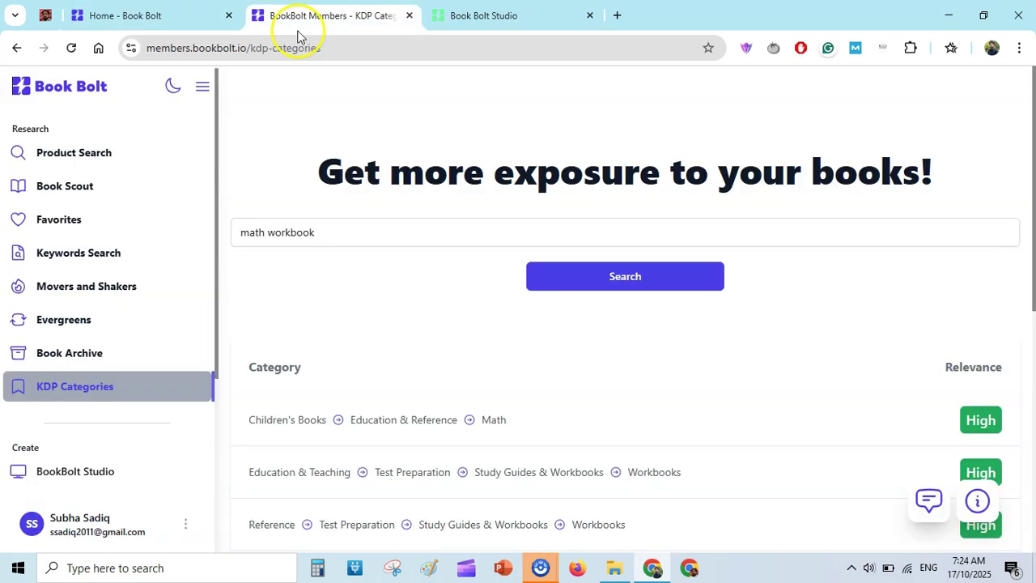